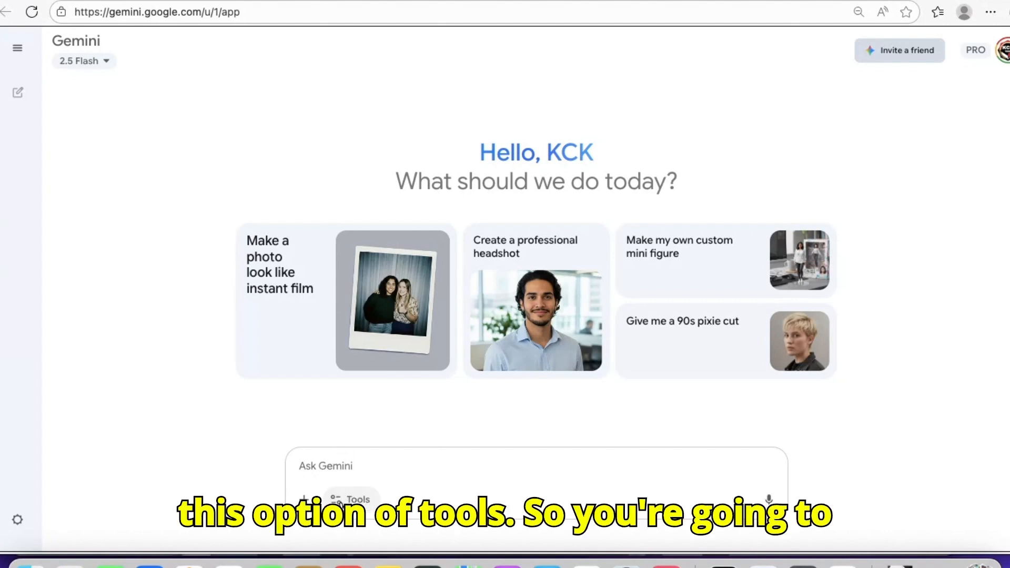
Turn on the Create images tool for the new Gemini chat
left_click(339, 500)
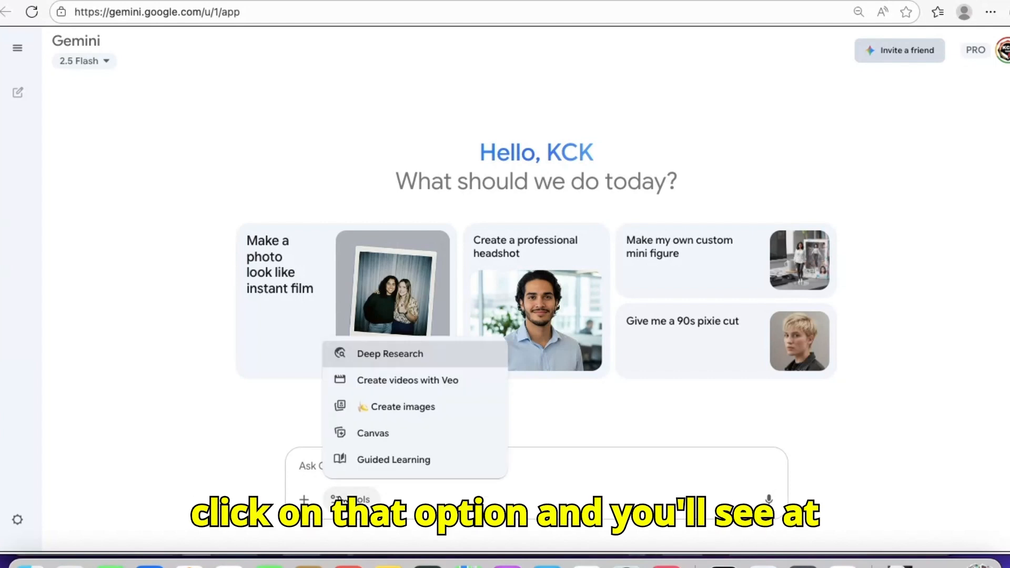
left_click(372, 412)
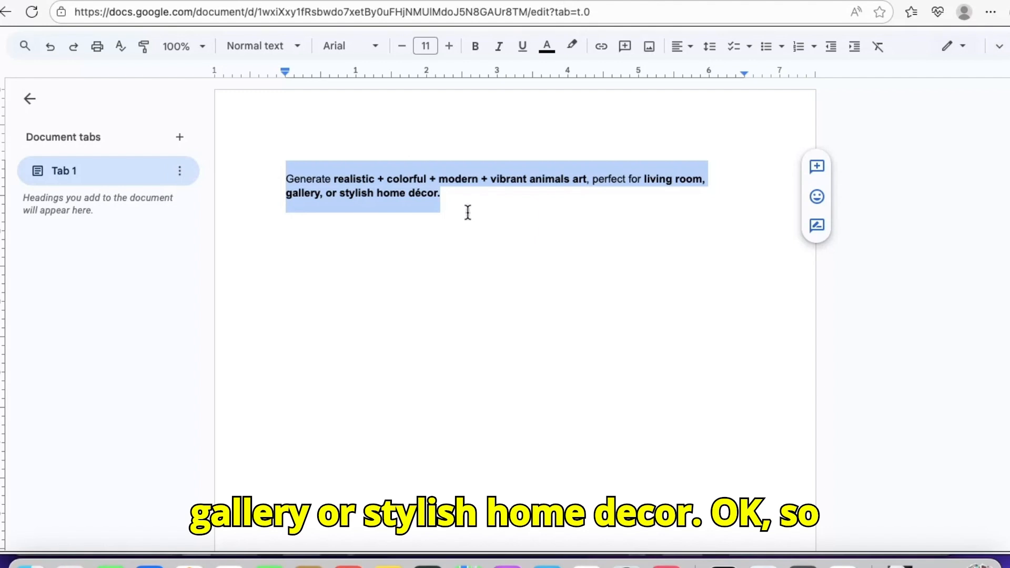
Copy the selected vibrant animals art prompt from the Google Docs document and paste it into a new ChatGPT chat
right_click(353, 198)
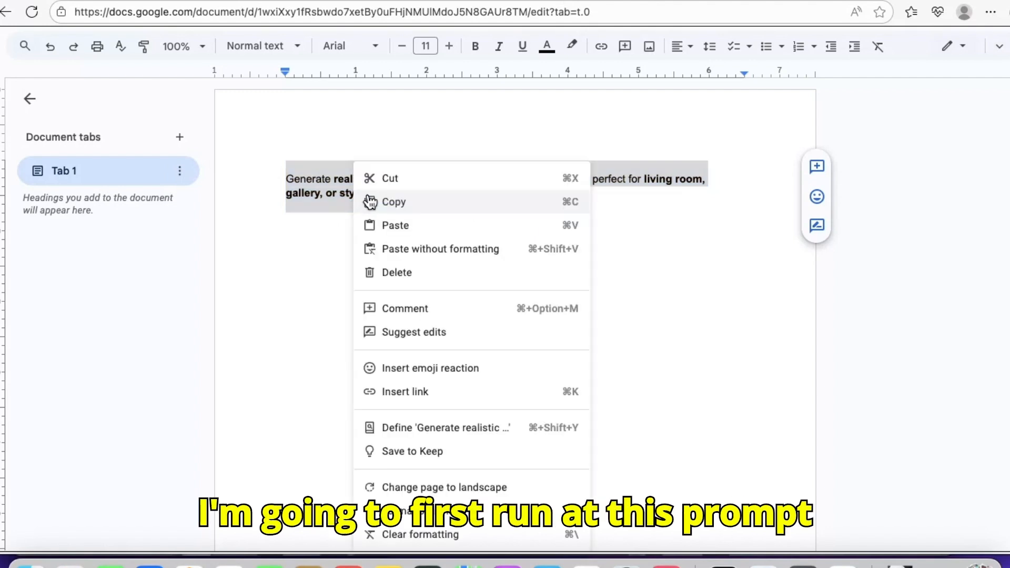
left_click(382, 202)
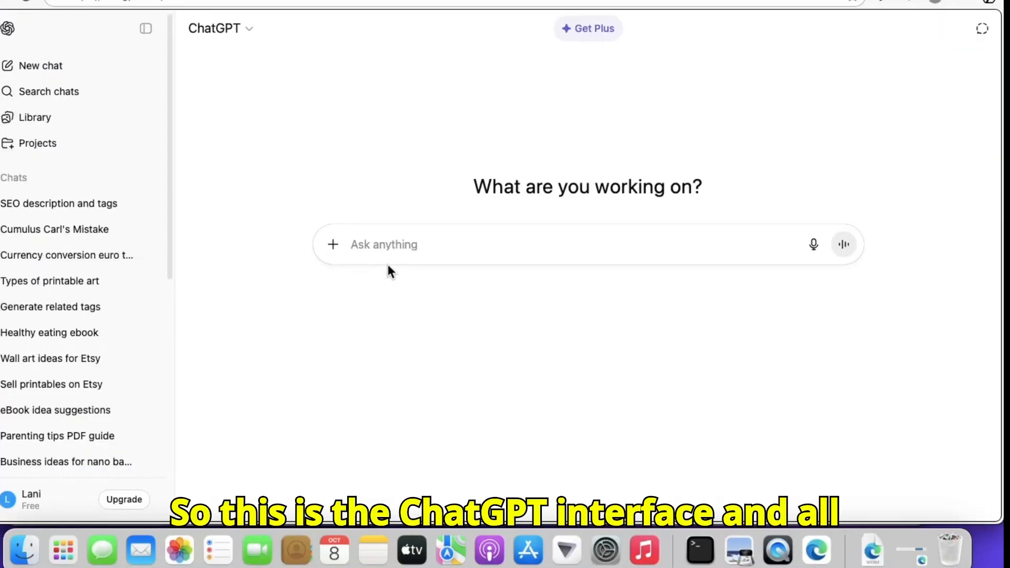
right_click(393, 248)
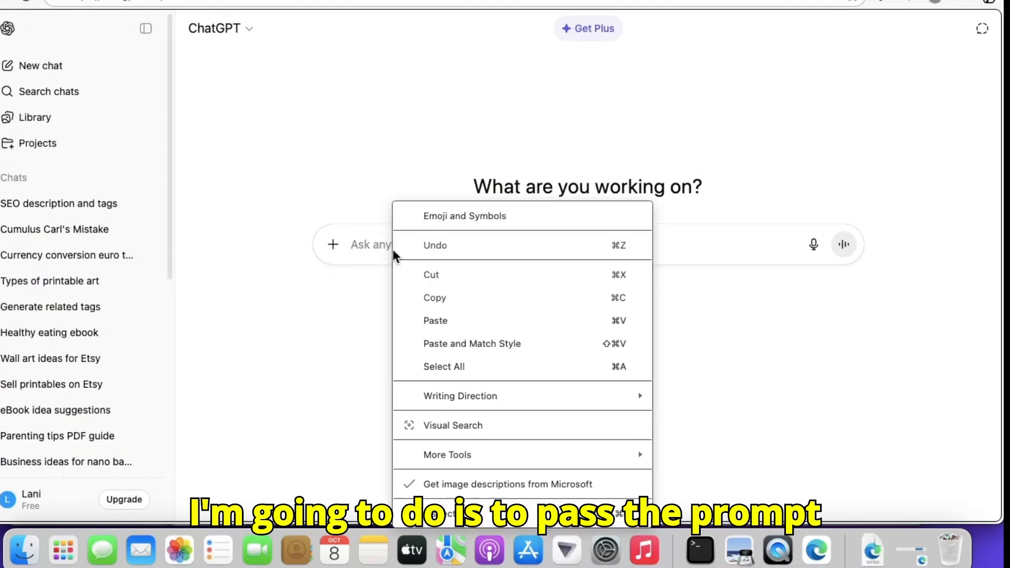
left_click(437, 321)
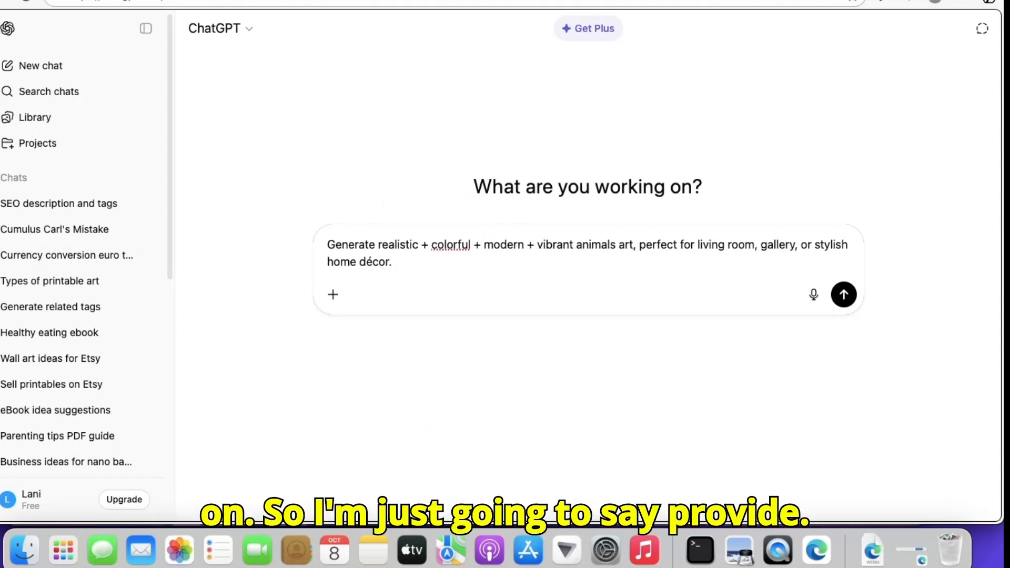
Add "Provide each idea with a prompt for image generation" to the end of the prompt and submit it
type("Pr")
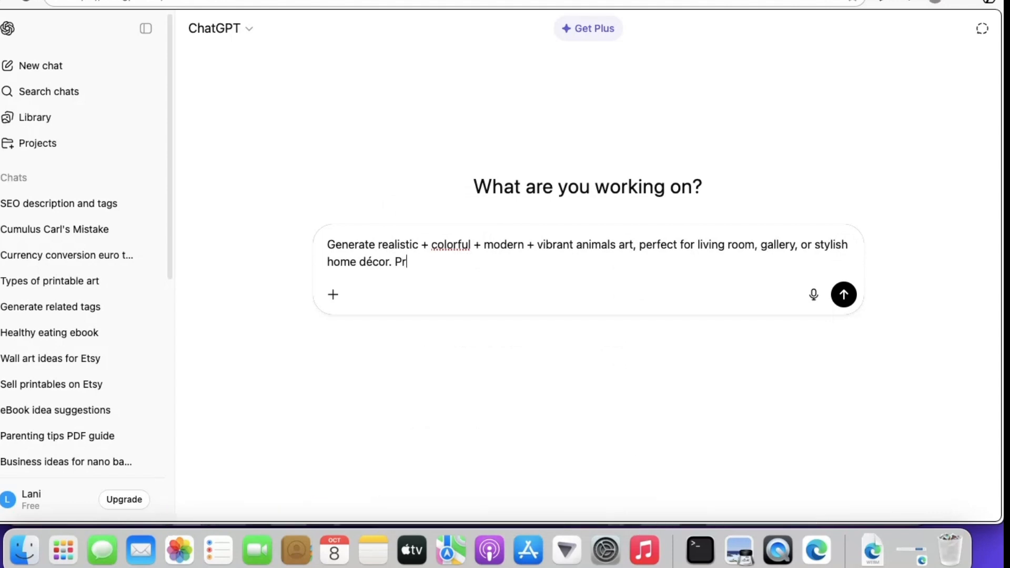
type("ovide each idea with ")
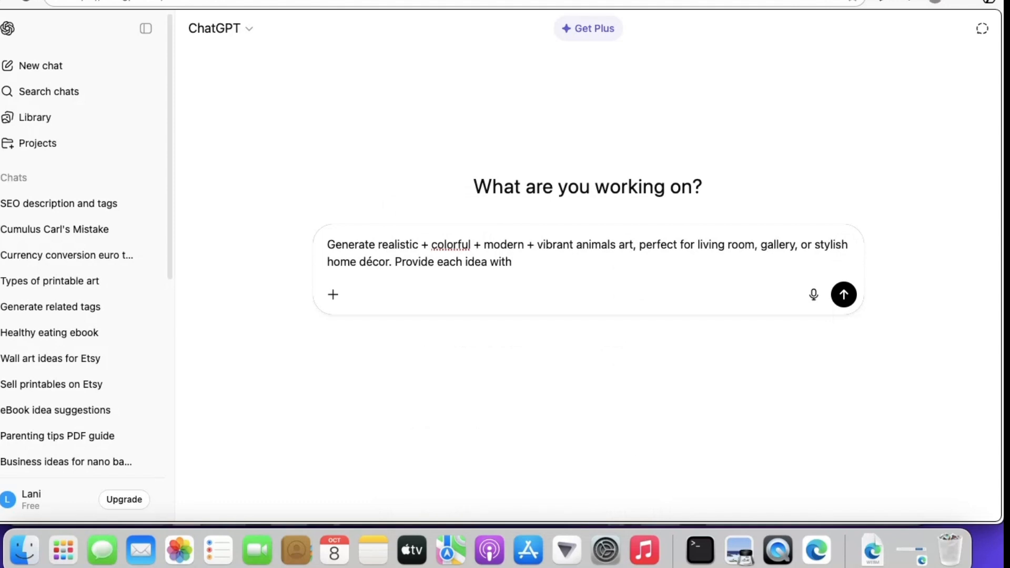
type("a prompt for image generatio")
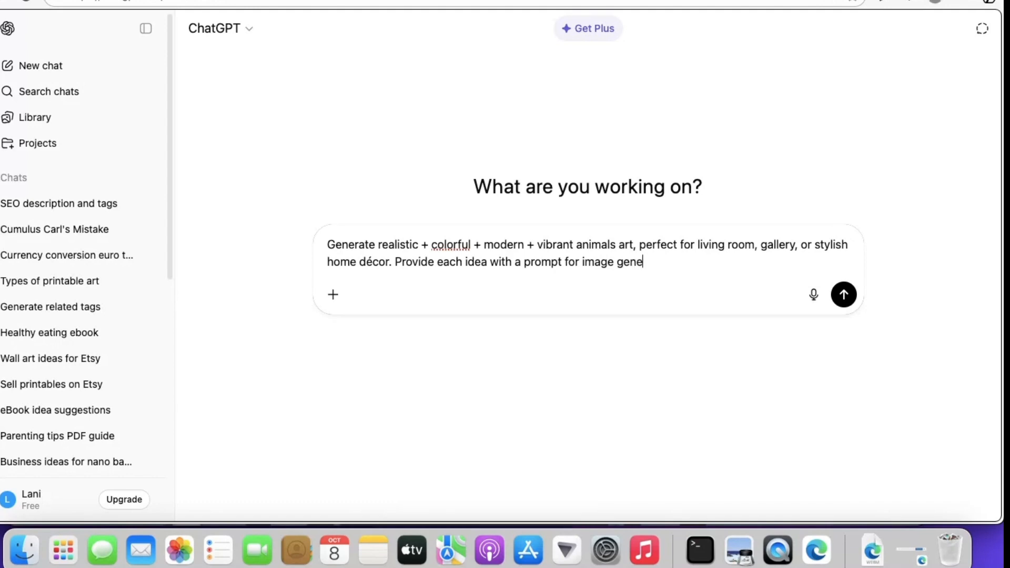
type("n")
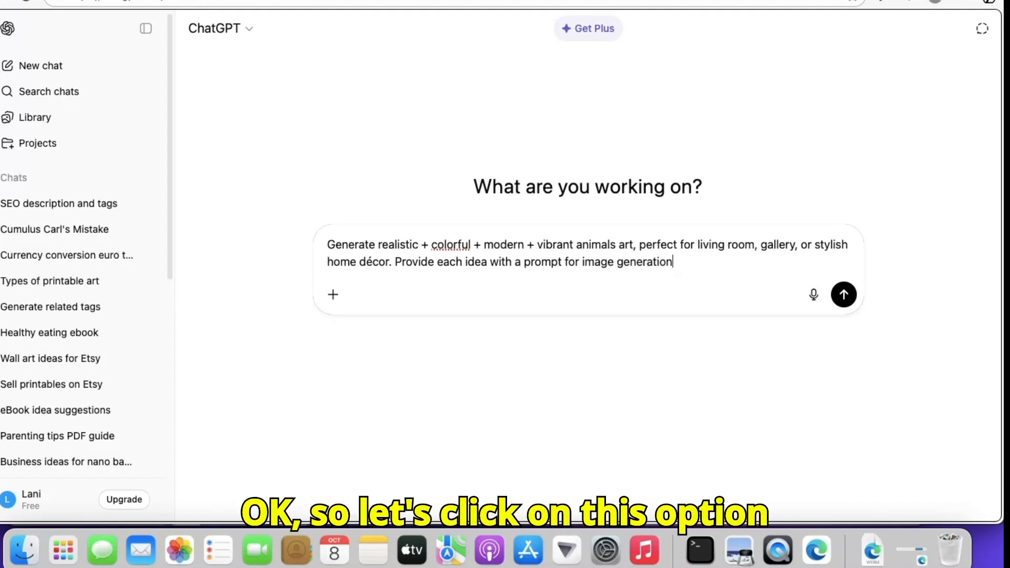
left_click(843, 294)
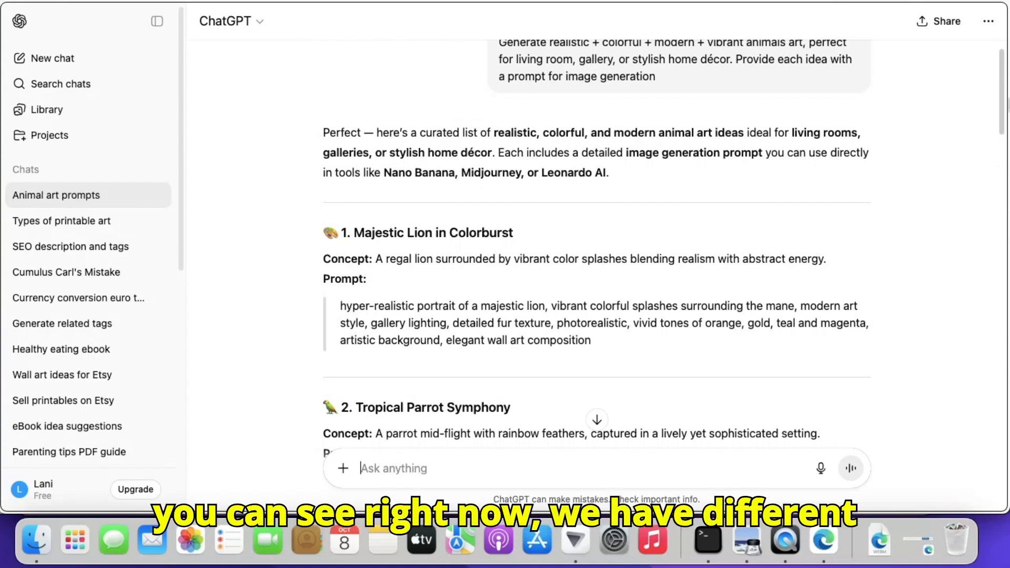
Copy the whole "Majestic Lion in Colorburst" idea, including its heading, concept and image prompt
left_click_drag(1008, 110, 1008, 138)
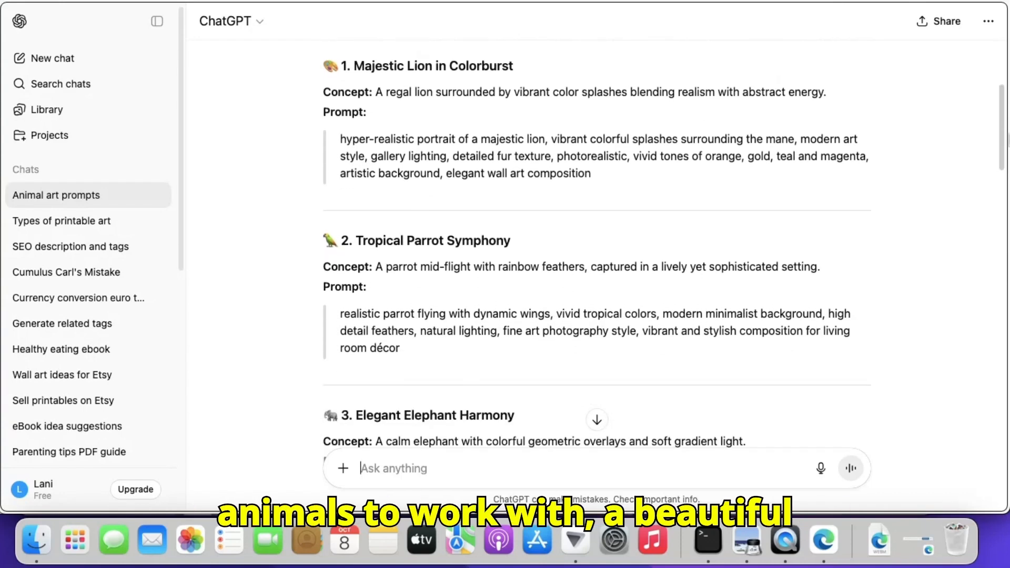
mouse_move(1008, 140)
left_mouse_down()
mouse_move(1008, 199)
mouse_move(1008, 109)
mouse_move(1008, 136)
left_mouse_up()
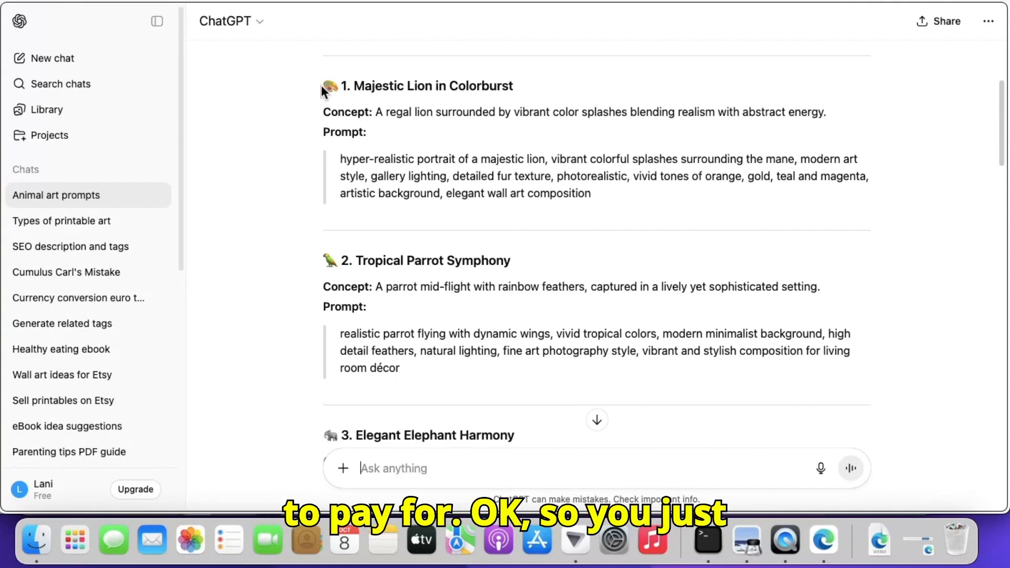
left_click_drag(322, 80, 548, 203)
right_click(482, 182)
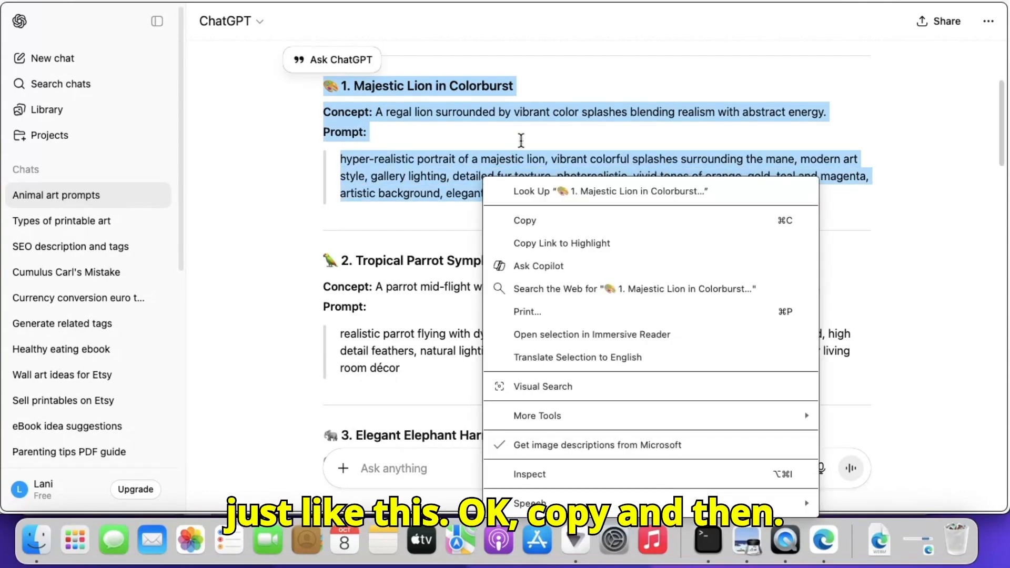
left_click(540, 225)
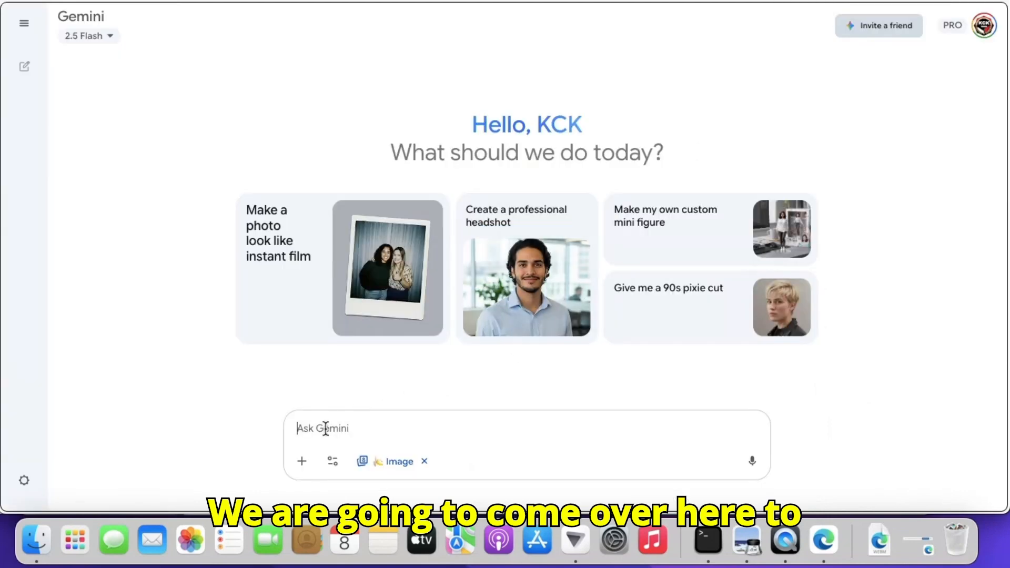
Paste the copied lion idea into the Gemini image chat and submit it to generate the artwork
right_click(325, 430)
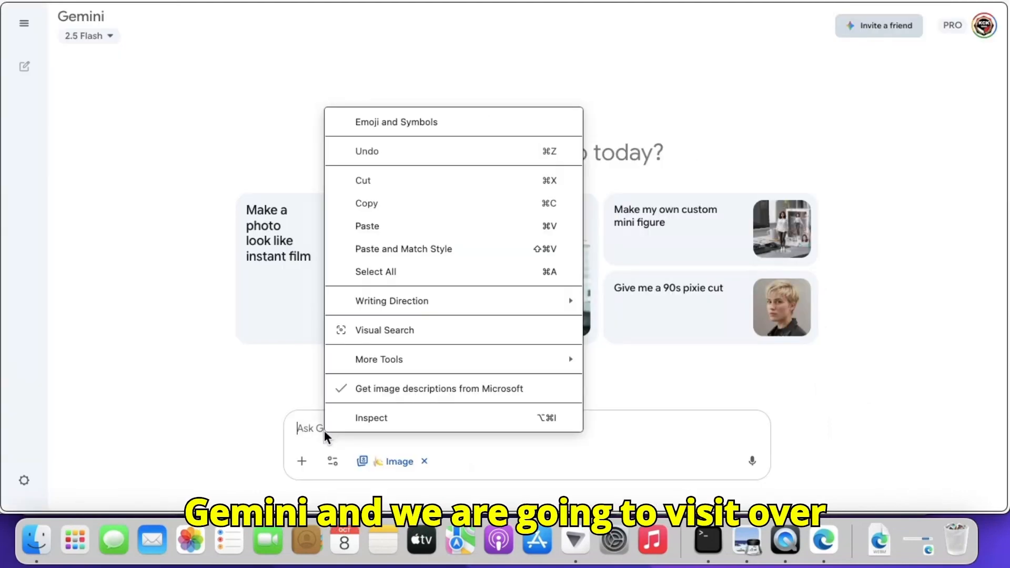
left_click(406, 227)
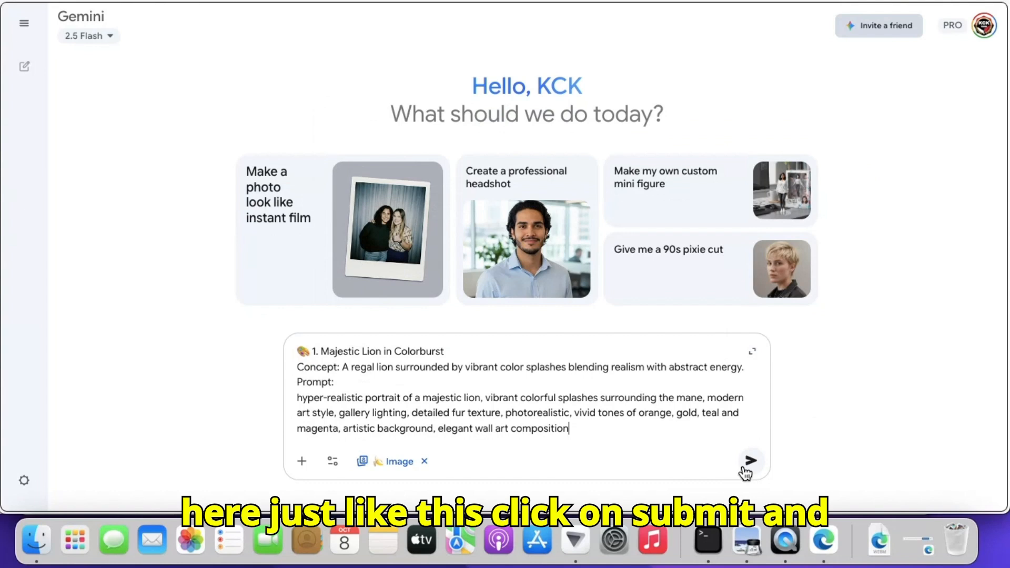
left_click(752, 462)
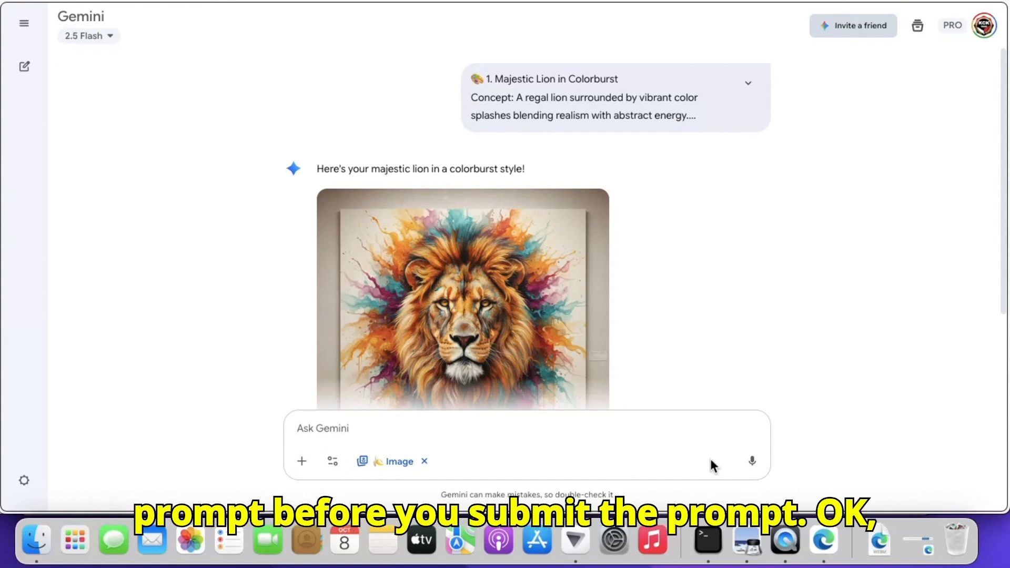
Download the lion image generated with no background at full size
left_click_drag(1002, 295, 1008, 406)
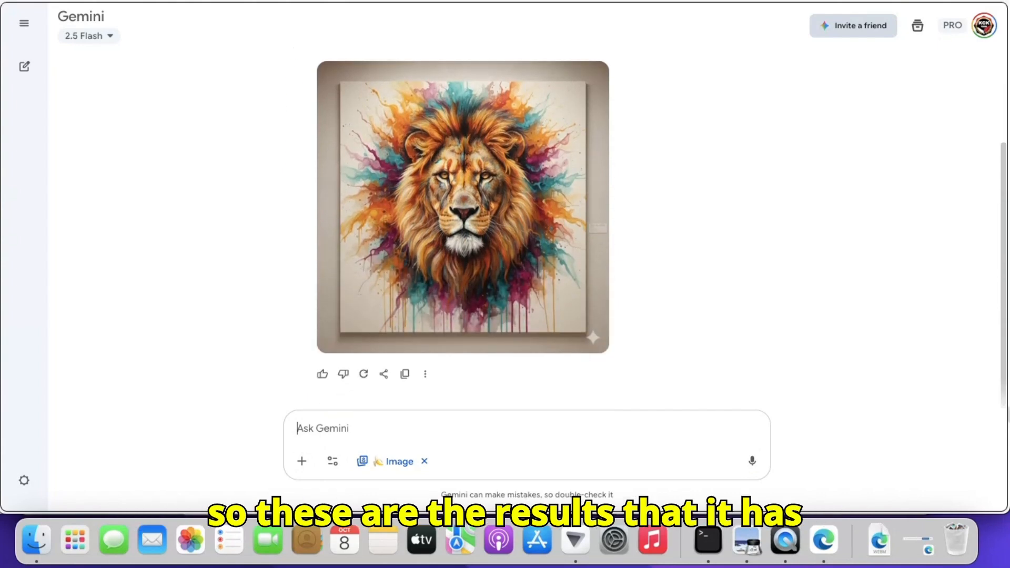
scroll(466, 205, "up", 2)
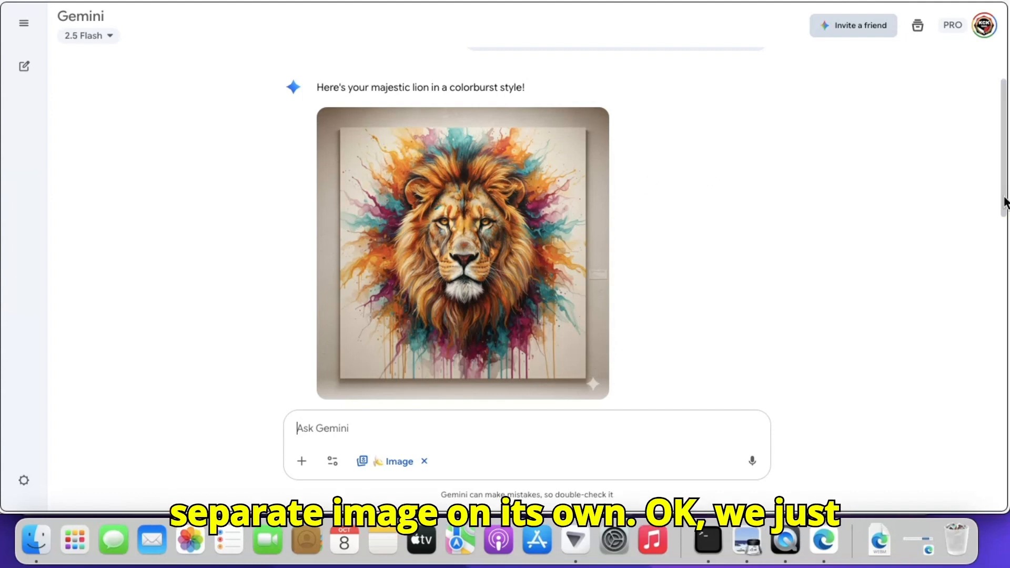
left_click_drag(1004, 203, 1006, 345)
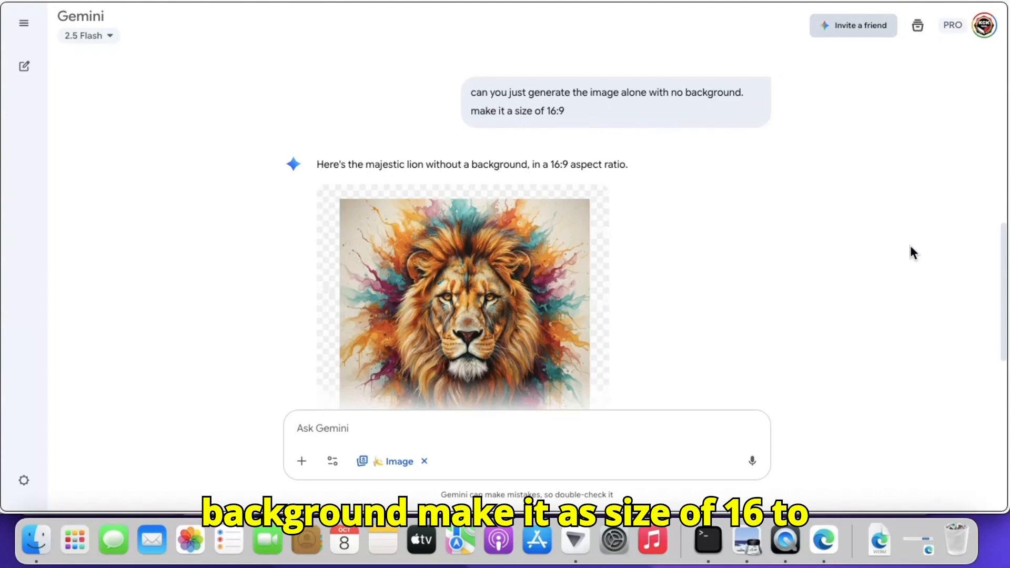
left_click_drag(1002, 316, 1005, 367)
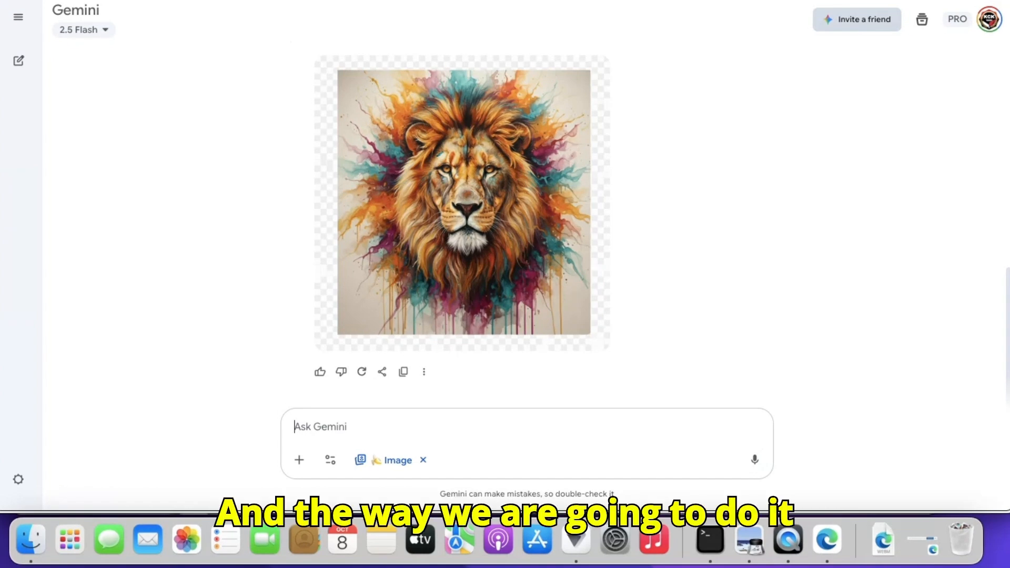
mouse_move(521, 144)
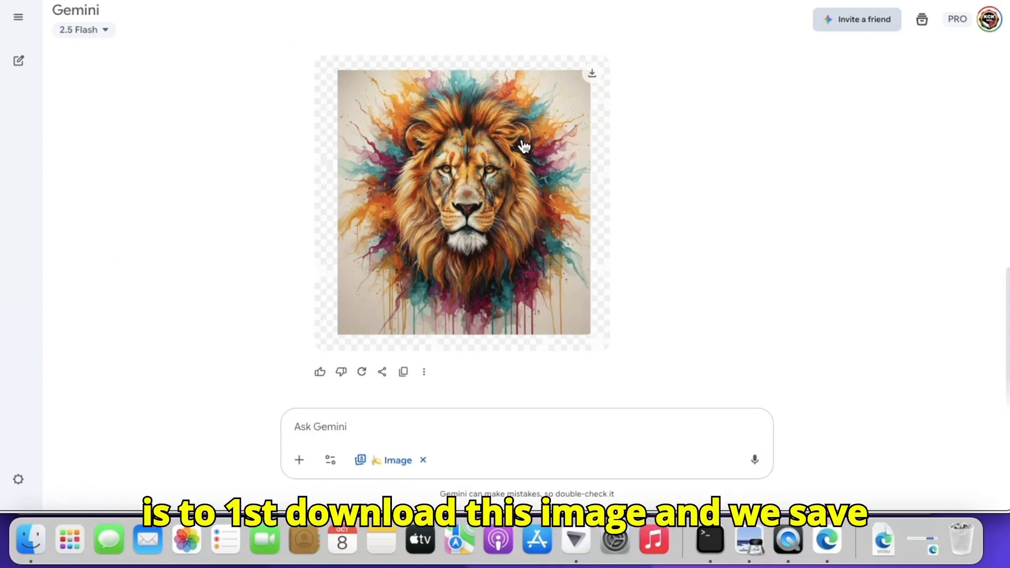
left_click(589, 84)
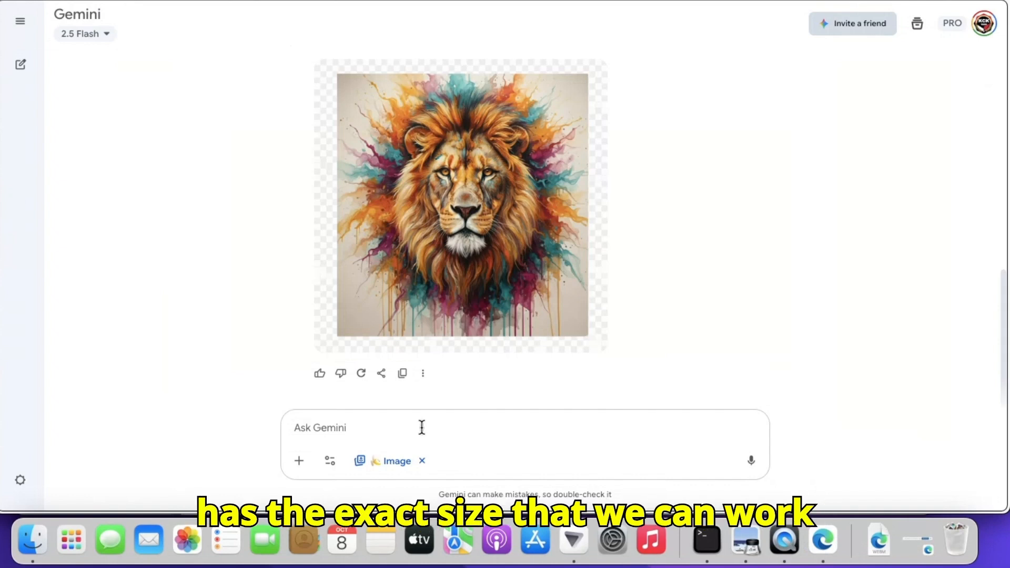
Attach Gemini_Generated_Image_k4aypdk4aypdk4ay.png from the kck tech folder to the Gemini message
left_click(299, 462)
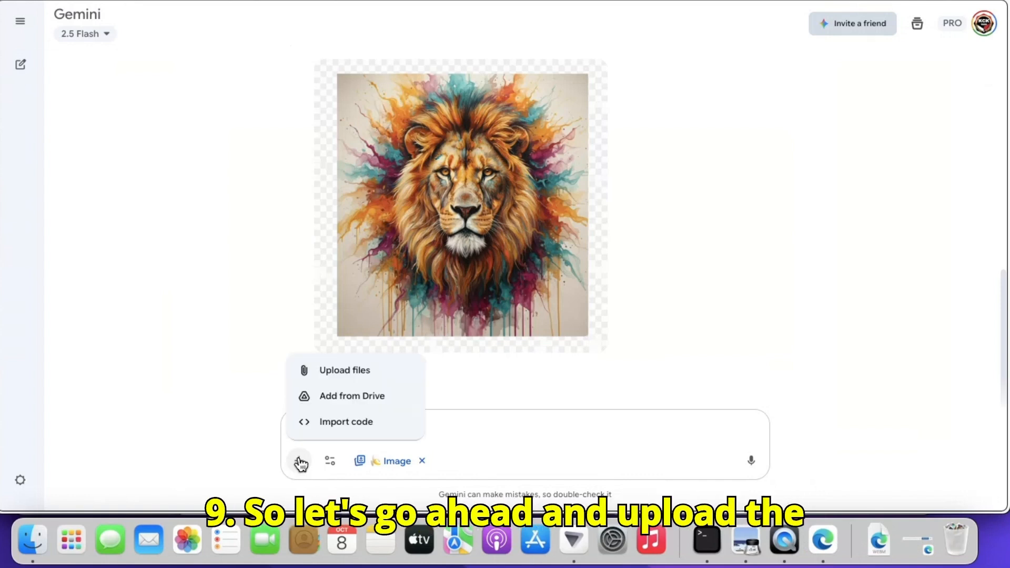
left_click(358, 371)
left_click(401, 126)
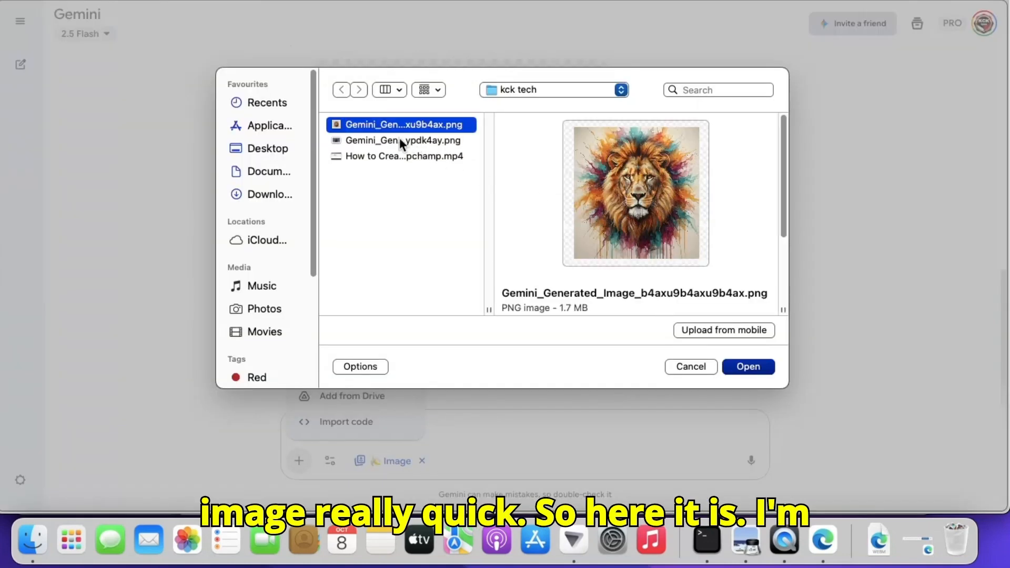
left_click(399, 140)
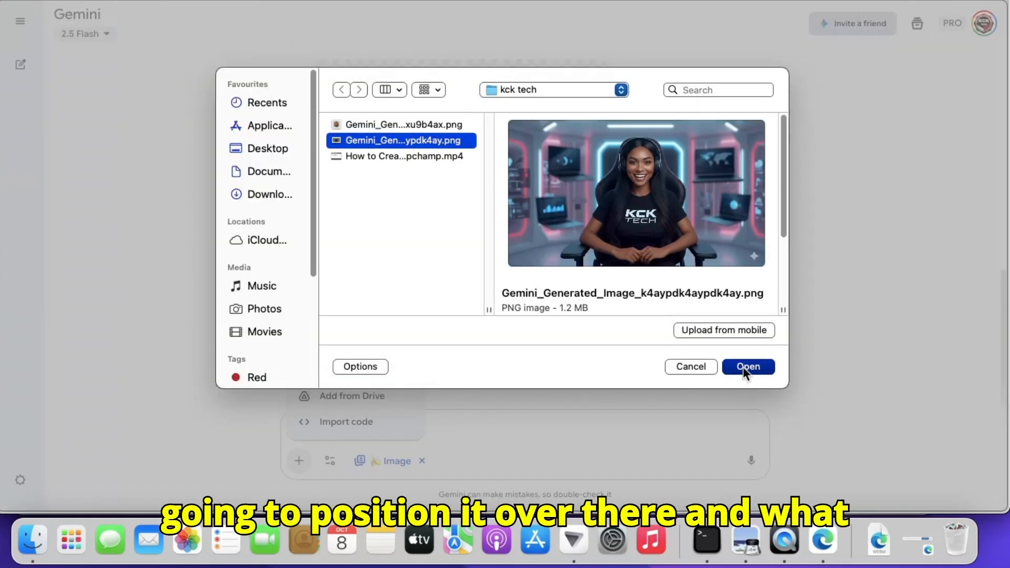
left_click(743, 367)
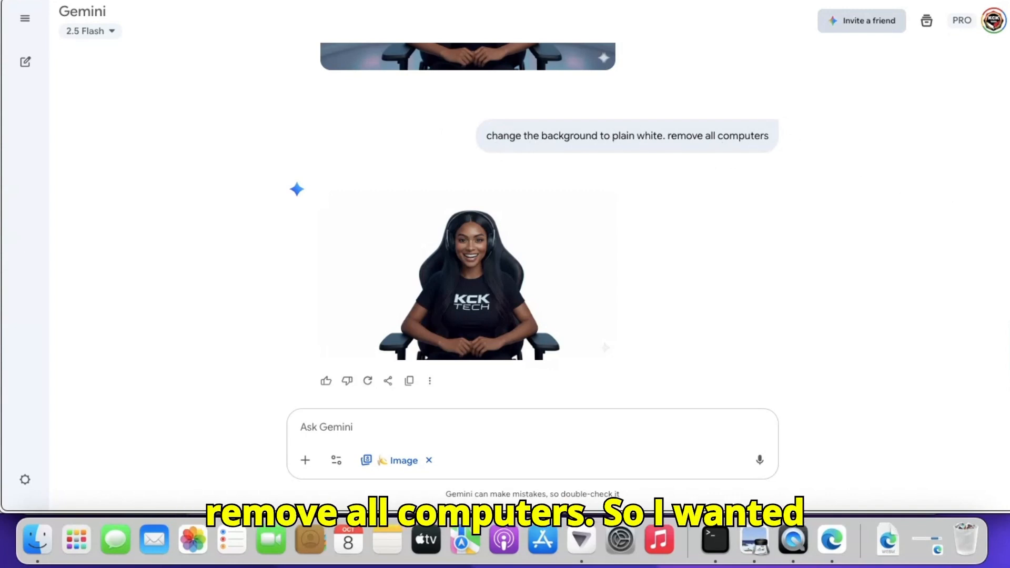
Download the full-size image of the seated woman on the plain white background
scroll(550, 227, "up", 4)
scroll(550, 226, "down", 2)
scroll(534, 226, "down", 3)
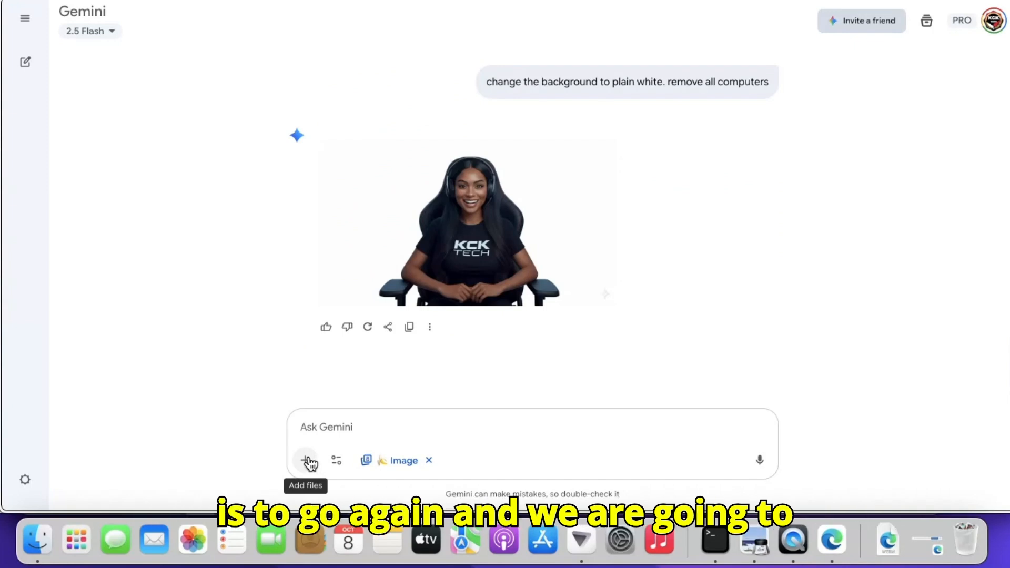
mouse_move(503, 163)
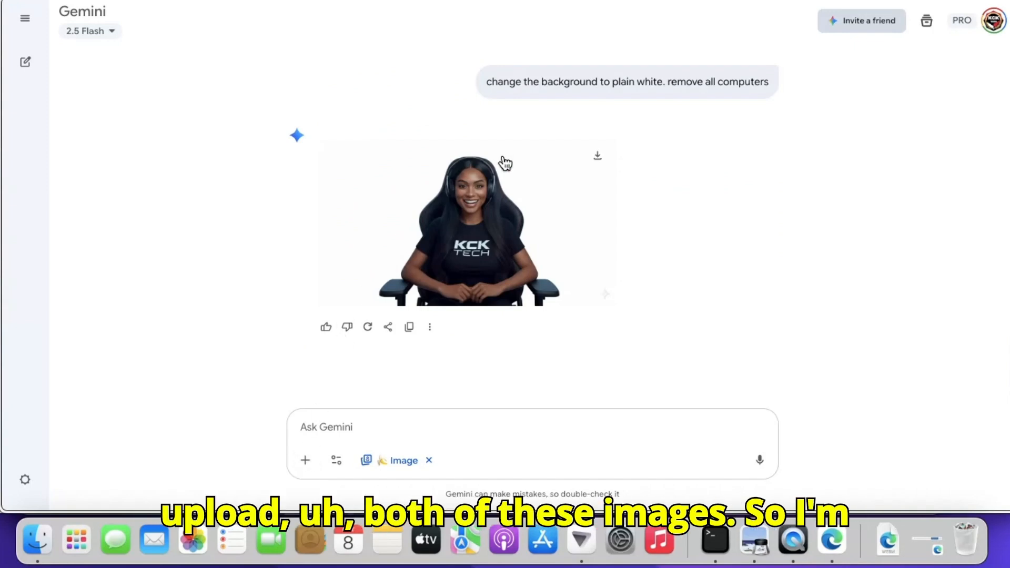
left_click(601, 160)
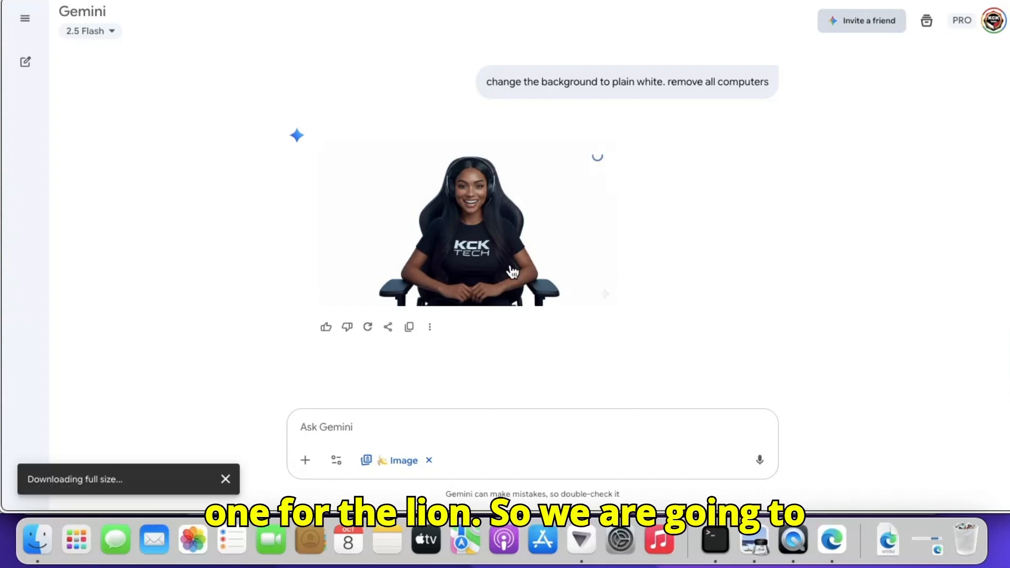
Attach the lion image Gemini_Generated_Image_b4axu9b4axu9b4ax.png from the kck tech folder to the Gemini message
left_click(305, 461)
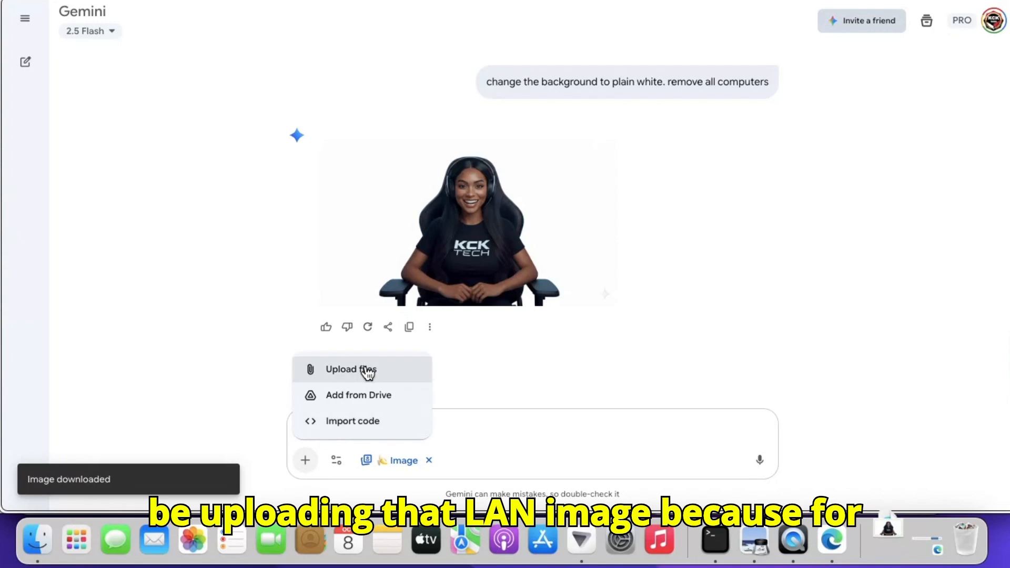
left_click(367, 370)
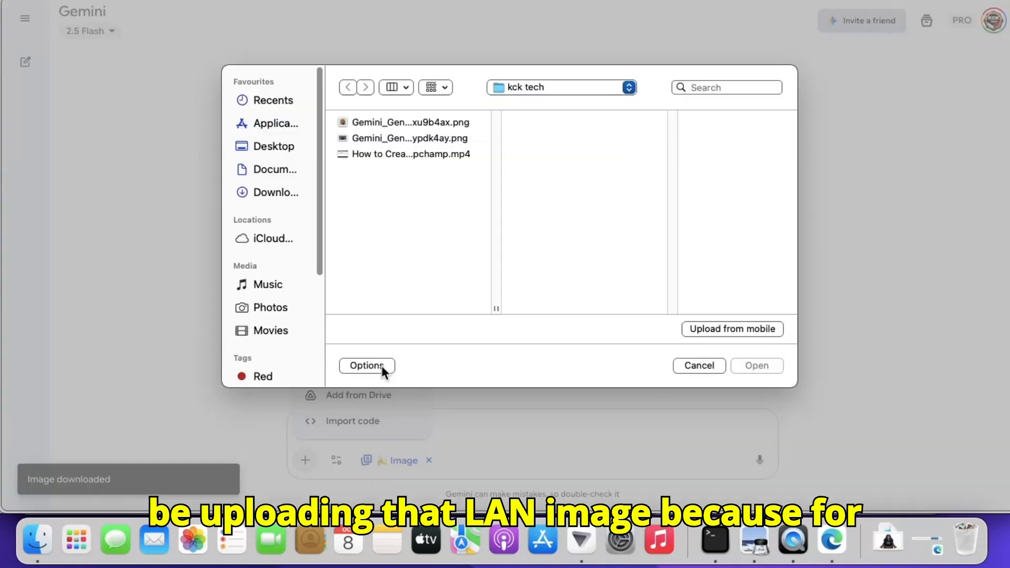
left_click(409, 127)
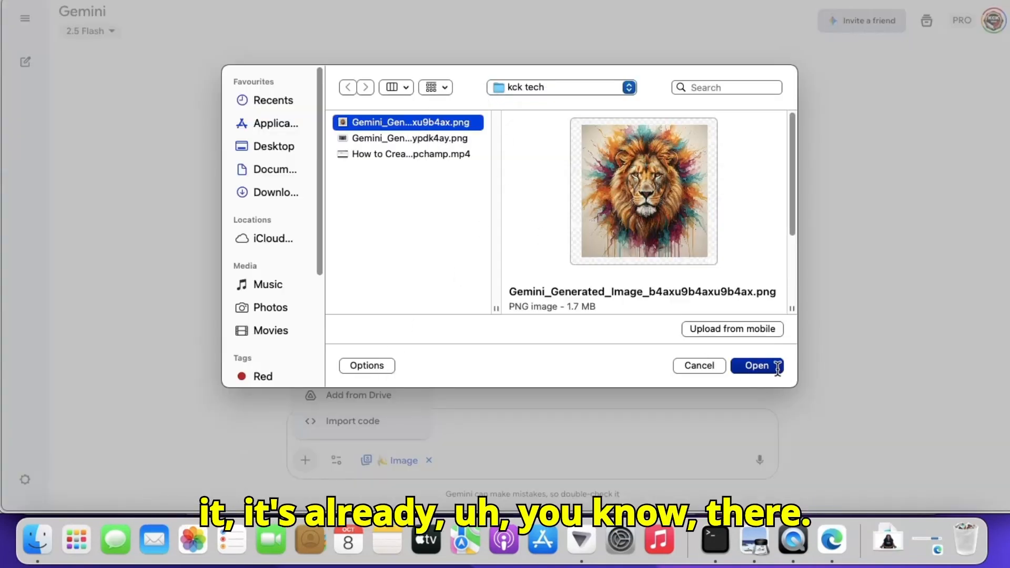
left_click(756, 365)
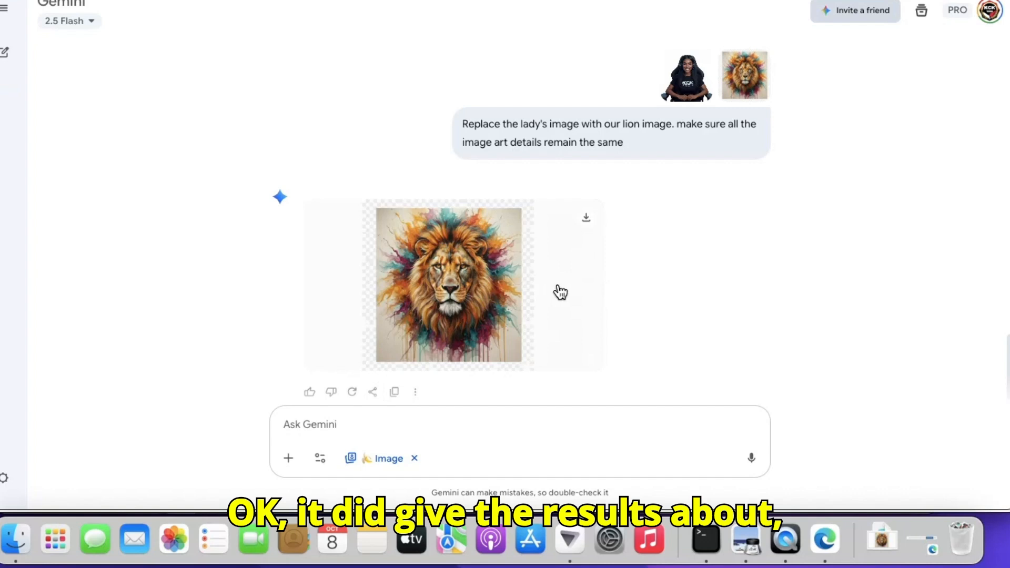
Examine the generated lion image at full size, checking how its background looks, and return to the chat
left_click(528, 256)
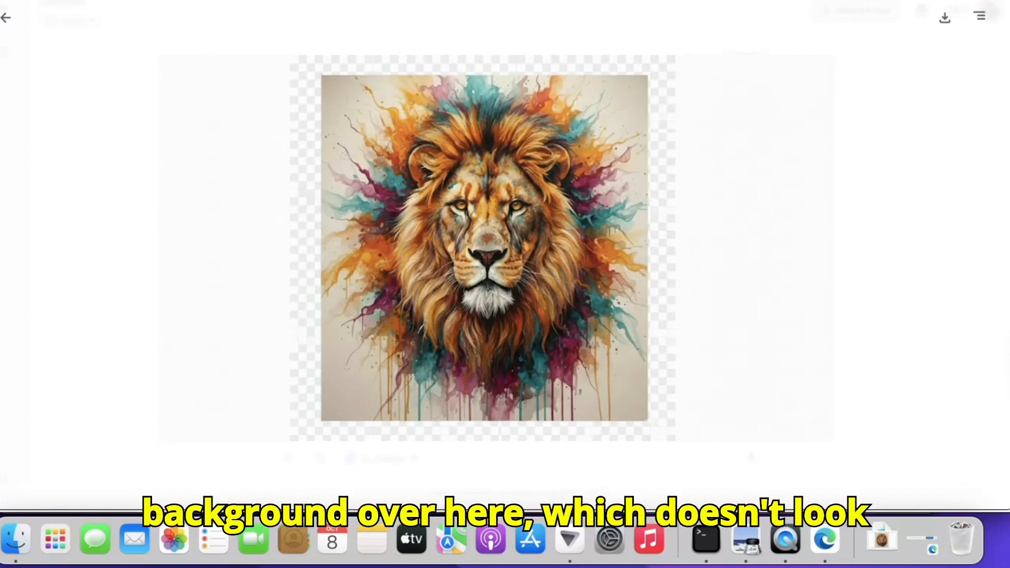
left_click(6, 17)
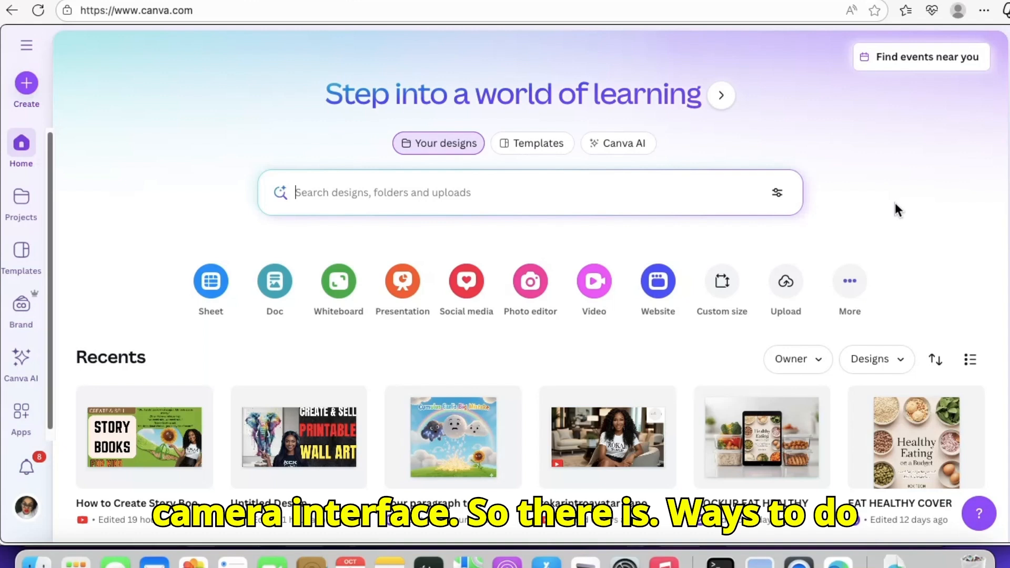
Switch to Canva and search the templates for wall art
left_click(721, 284)
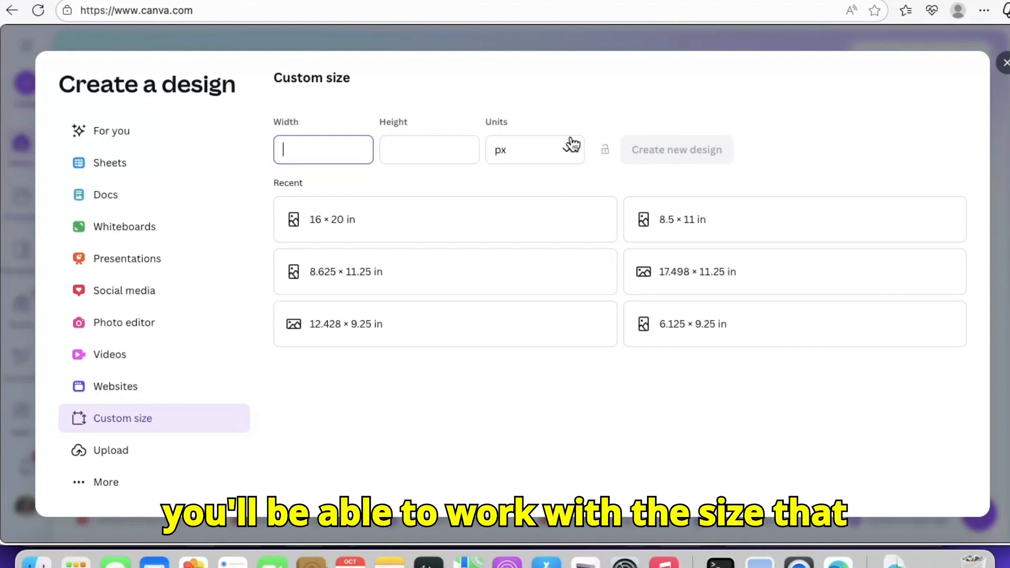
left_click(1006, 64)
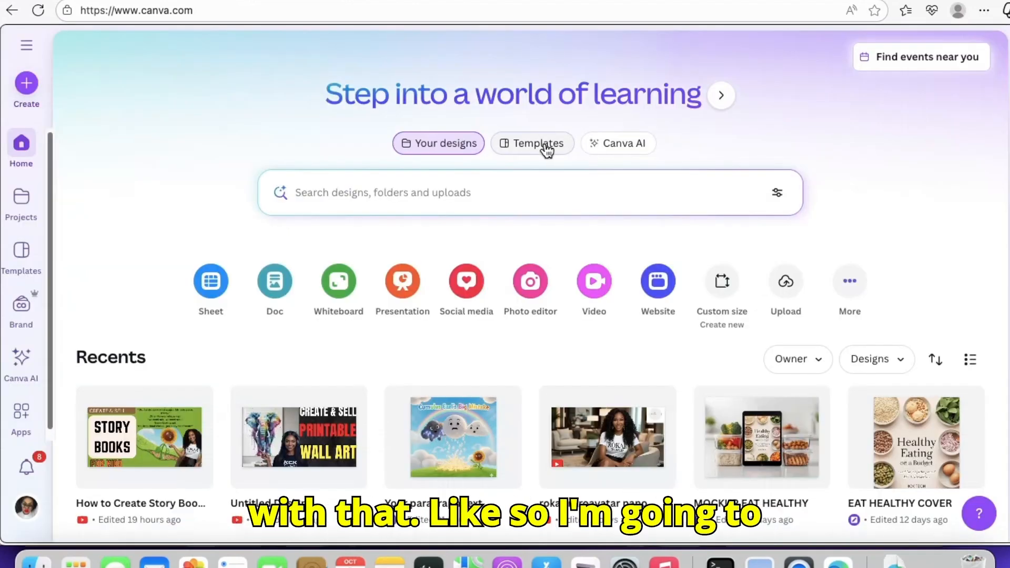
left_click(547, 150)
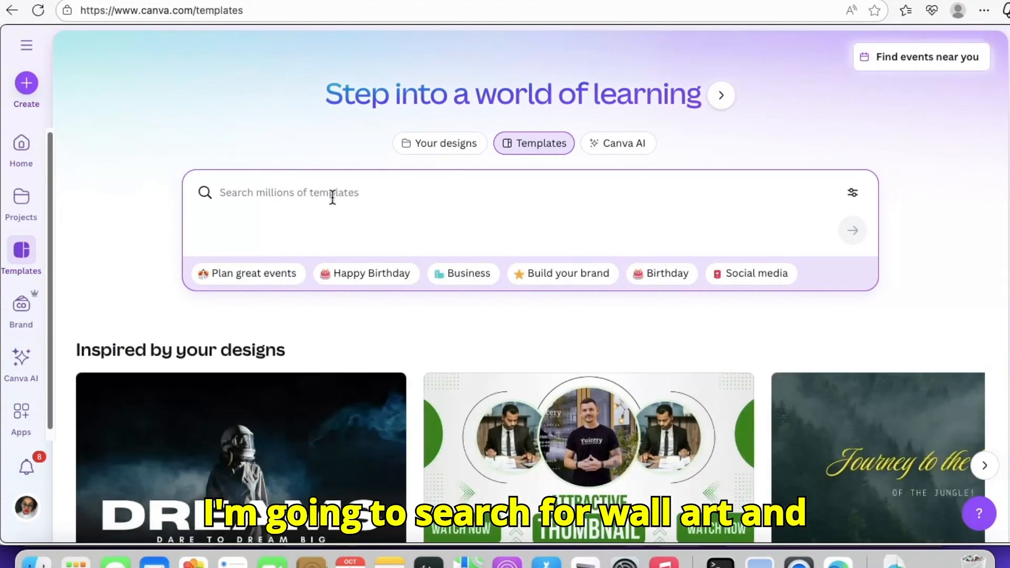
type("wa")
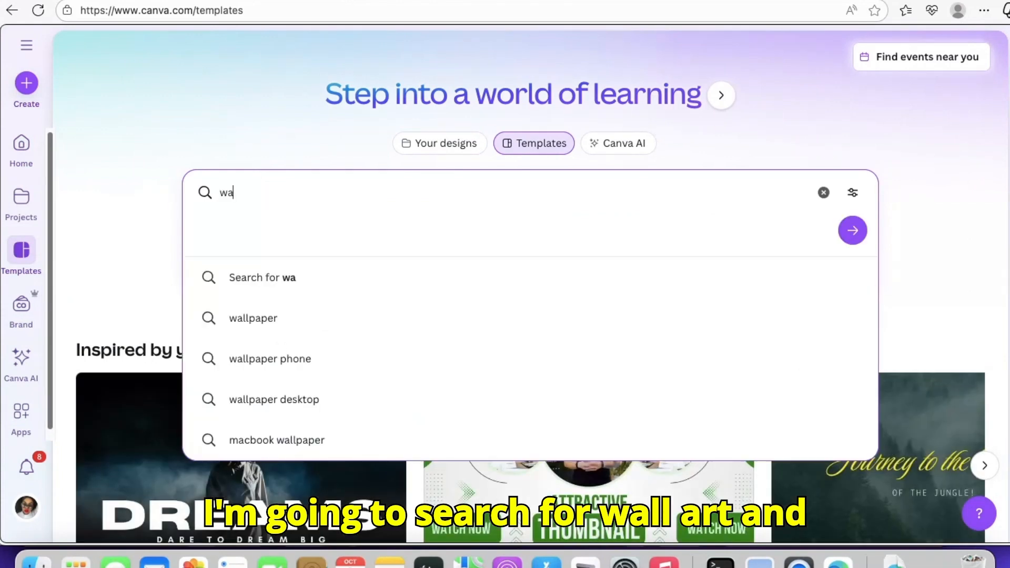
type("ll")
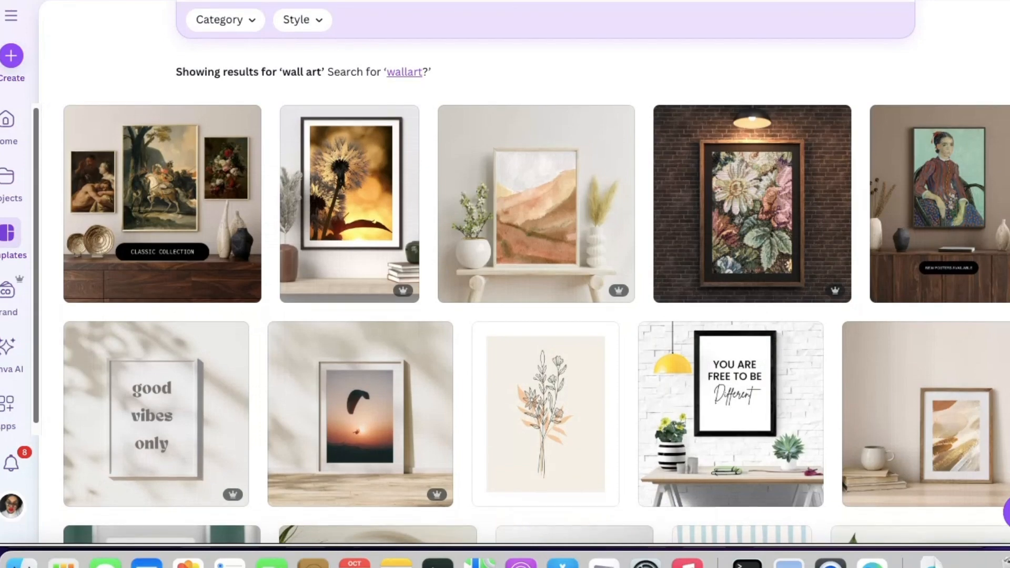
Find the Minimal Wall Motivational Quote Facebook Post template among the wall art designs and open it for customizing
scroll(526, 273, "down", 3)
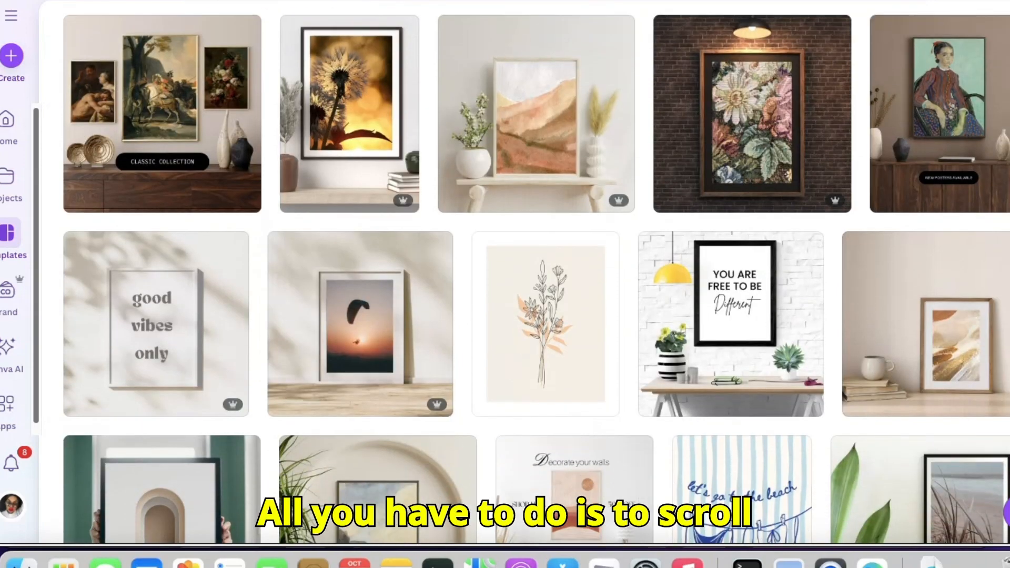
scroll(526, 274, "down", 3)
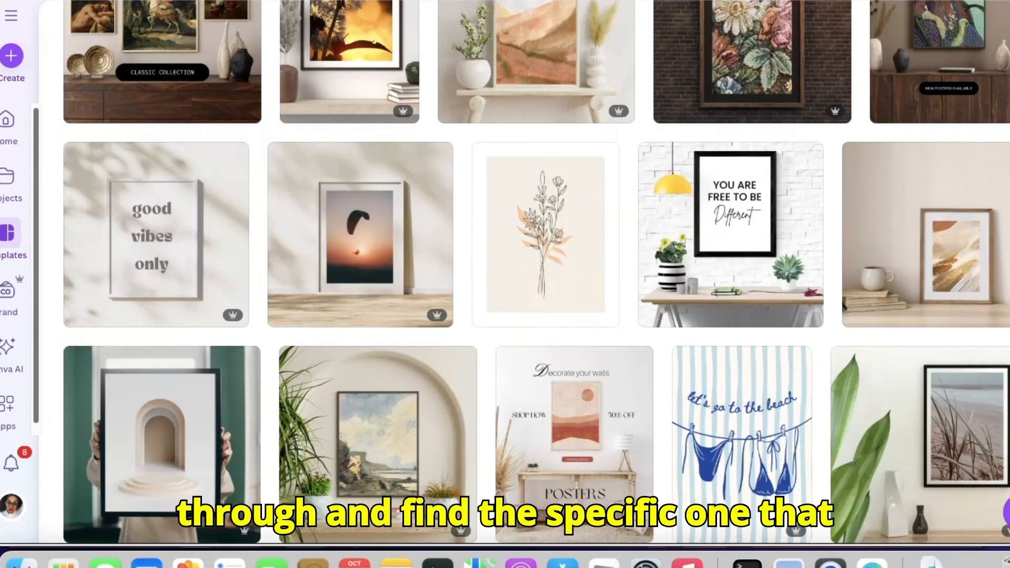
scroll(526, 274, "up", 5)
scroll(526, 273, "down", 10)
scroll(758, 163, "down", 7)
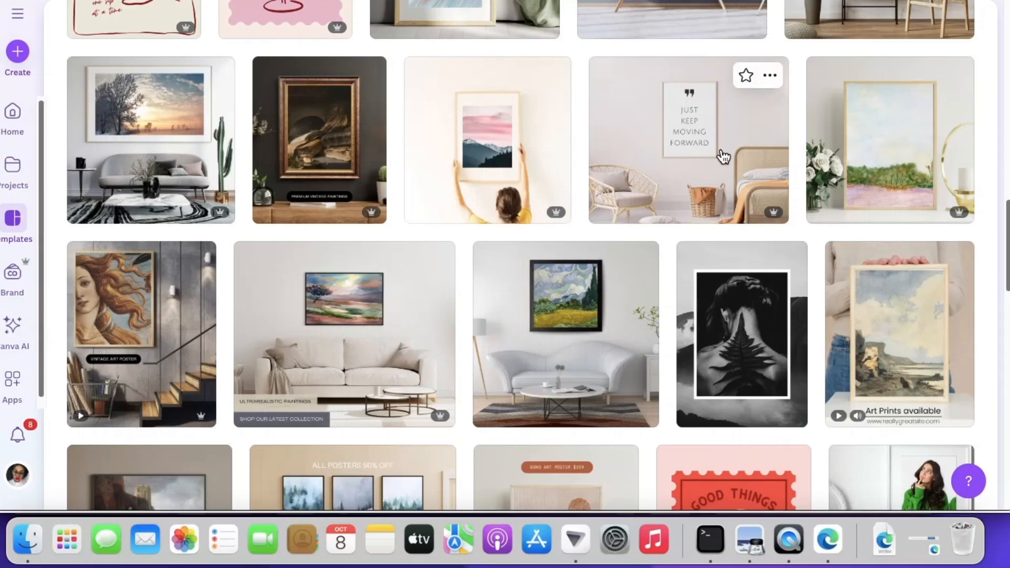
left_click_drag(1008, 263, 1008, 422)
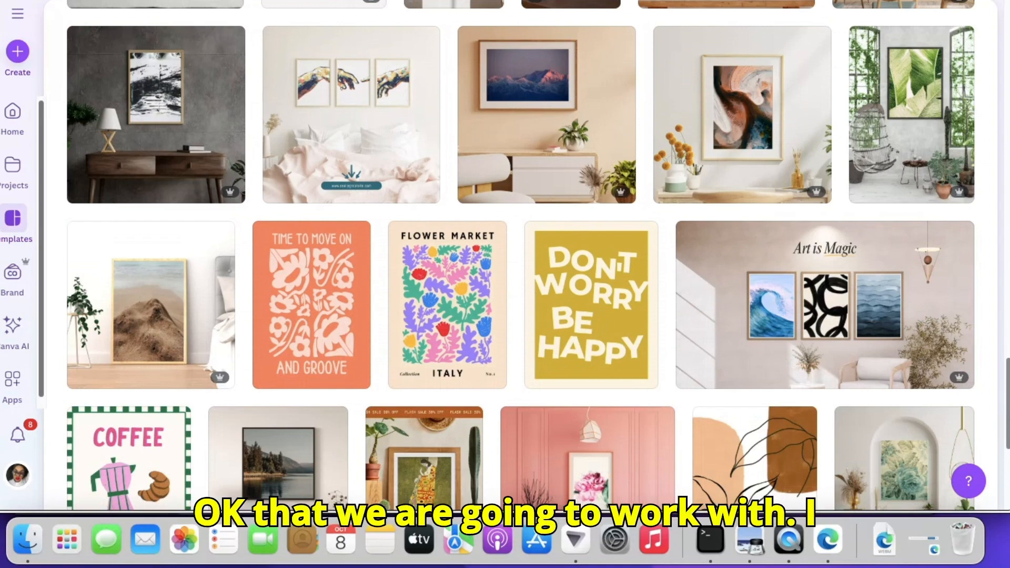
scroll(520, 263, "down", 5)
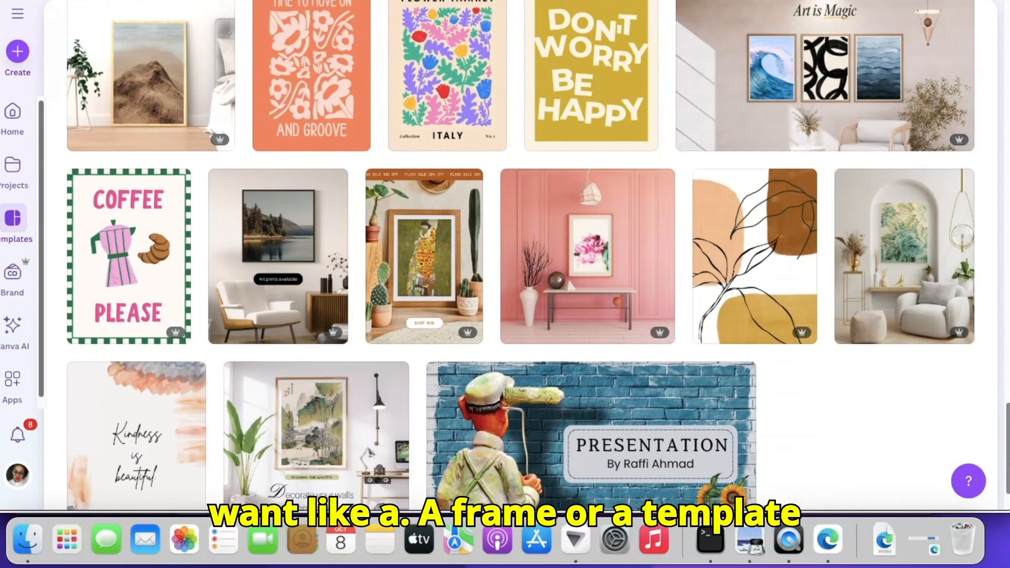
scroll(519, 256, "up", 15)
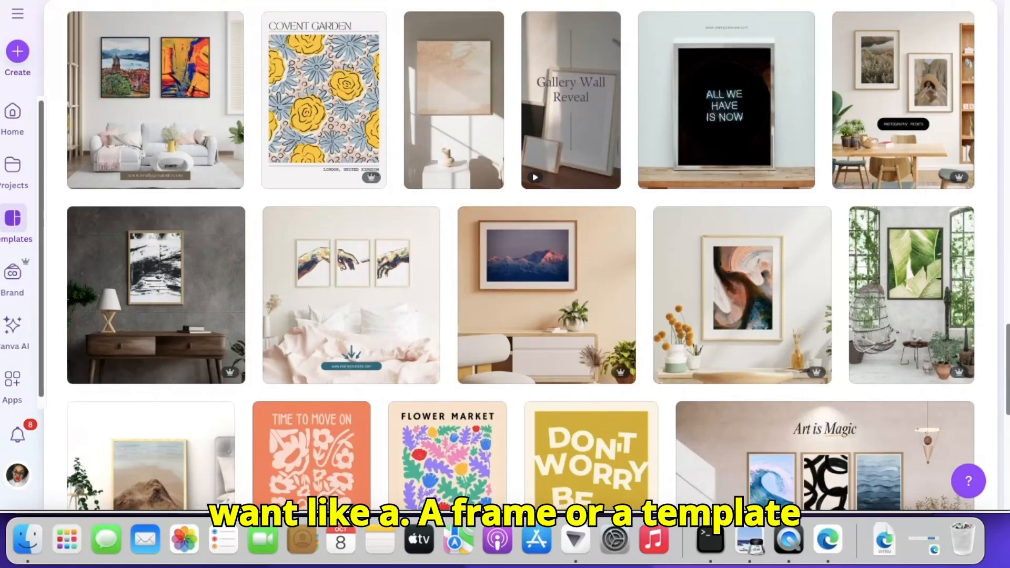
scroll(520, 256, "up", 10)
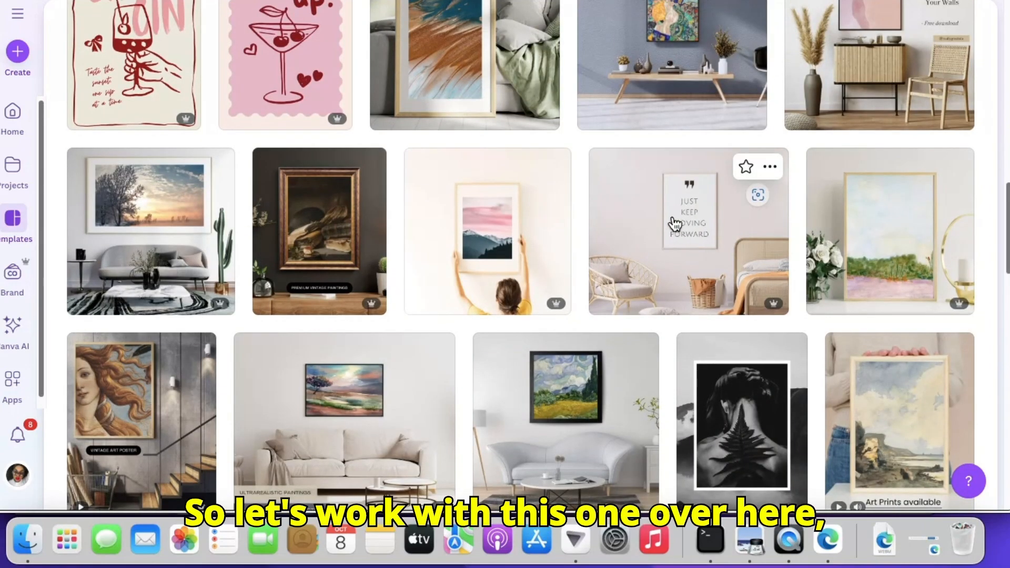
left_click(681, 244)
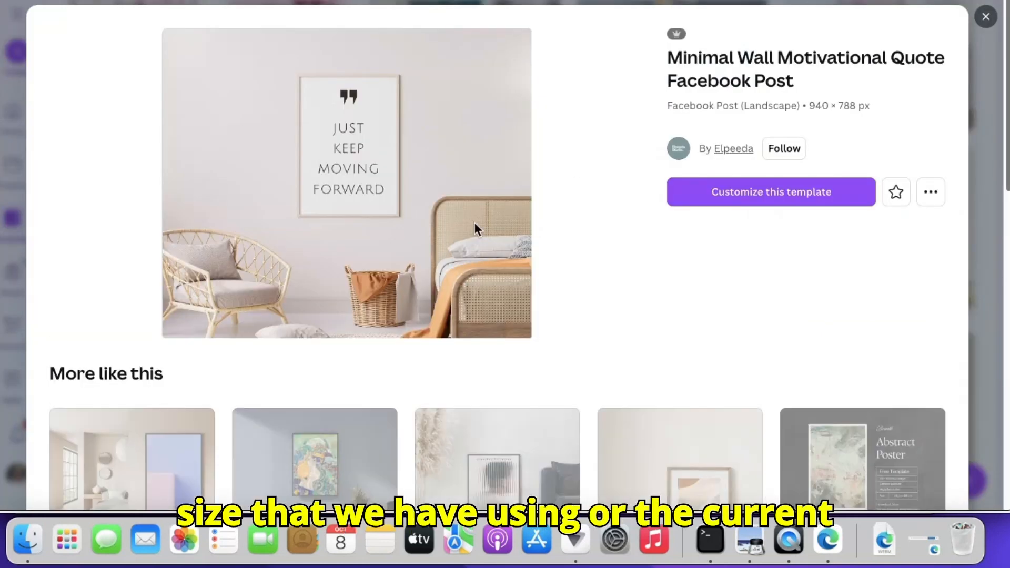
left_click(782, 192)
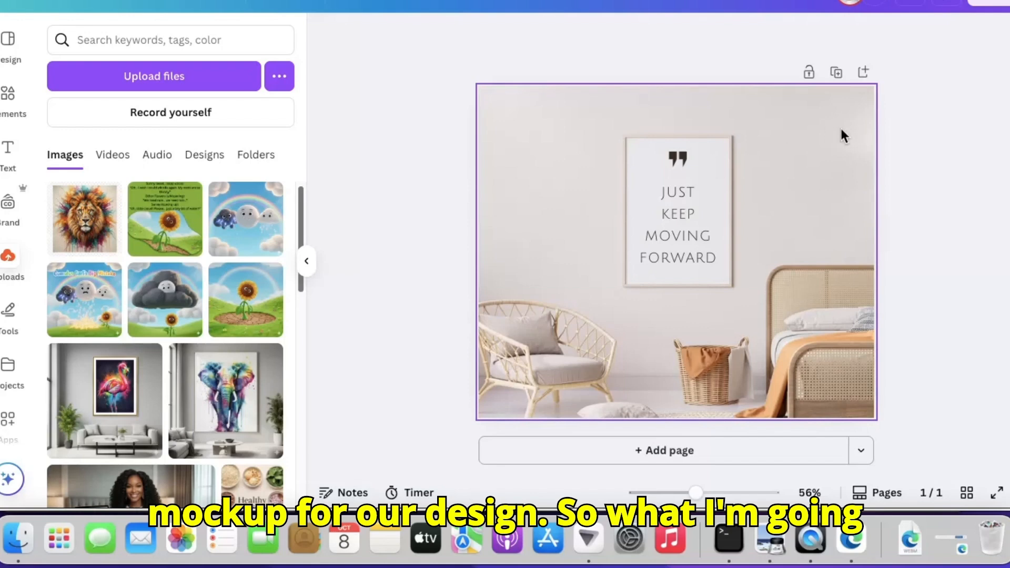
Duplicate the framed-quote mockup page so the design has two copies
left_click(837, 72)
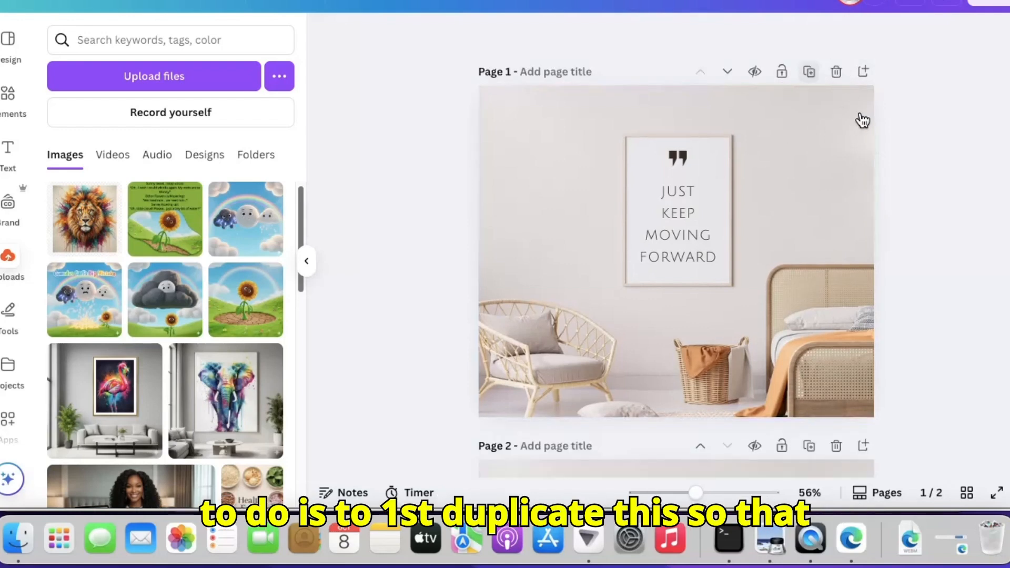
scroll(924, 212, "down", 1)
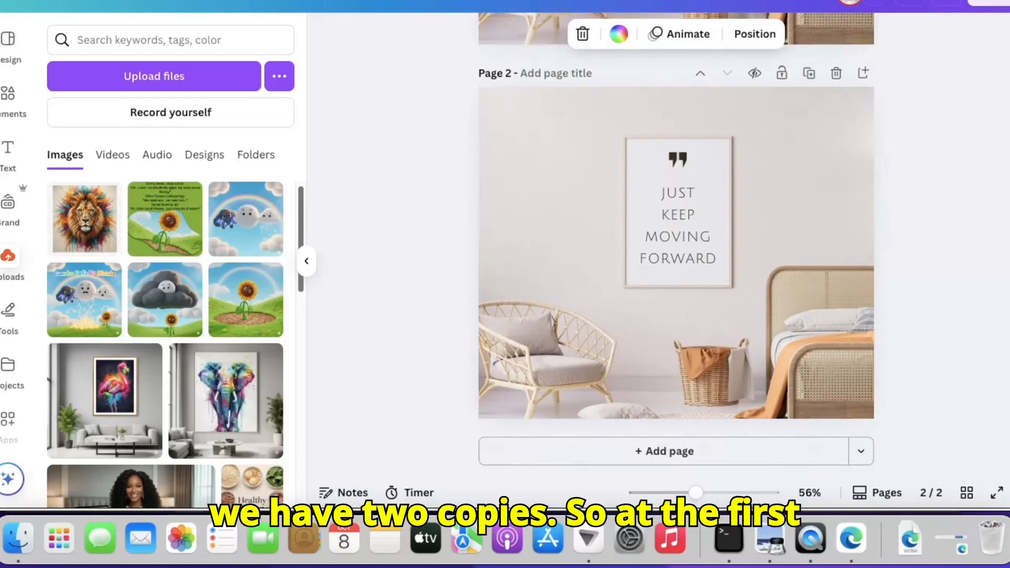
scroll(924, 212, "up", 2)
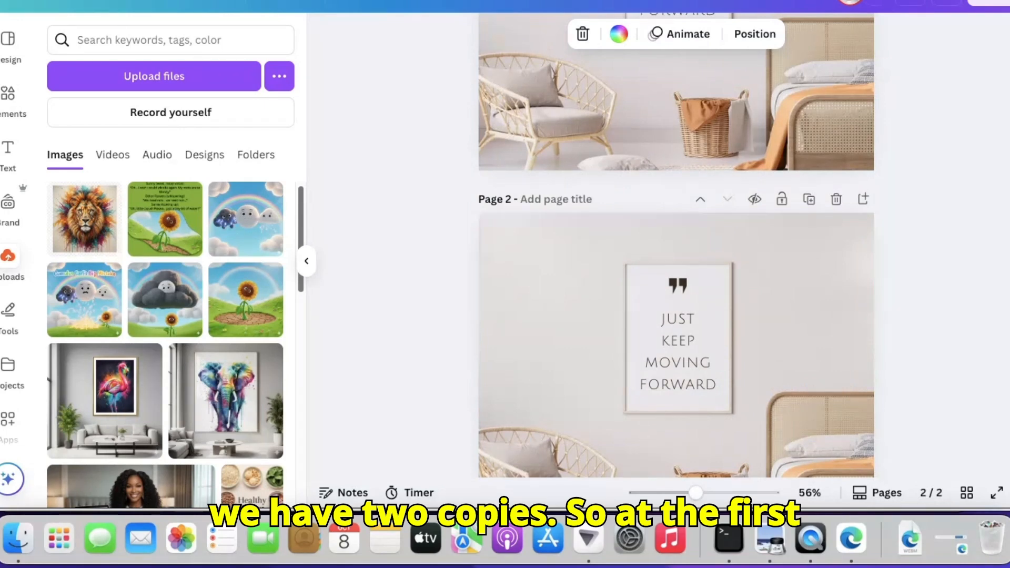
scroll(910, 181, "up", 5)
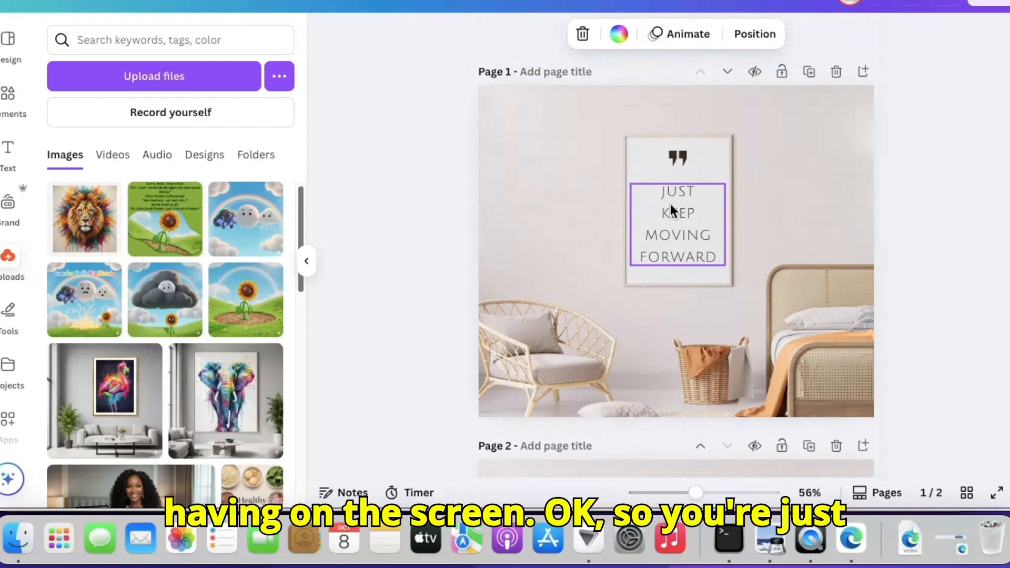
Clear page 1 by deleting its quote text, background photo and quotation mark
left_click(699, 218)
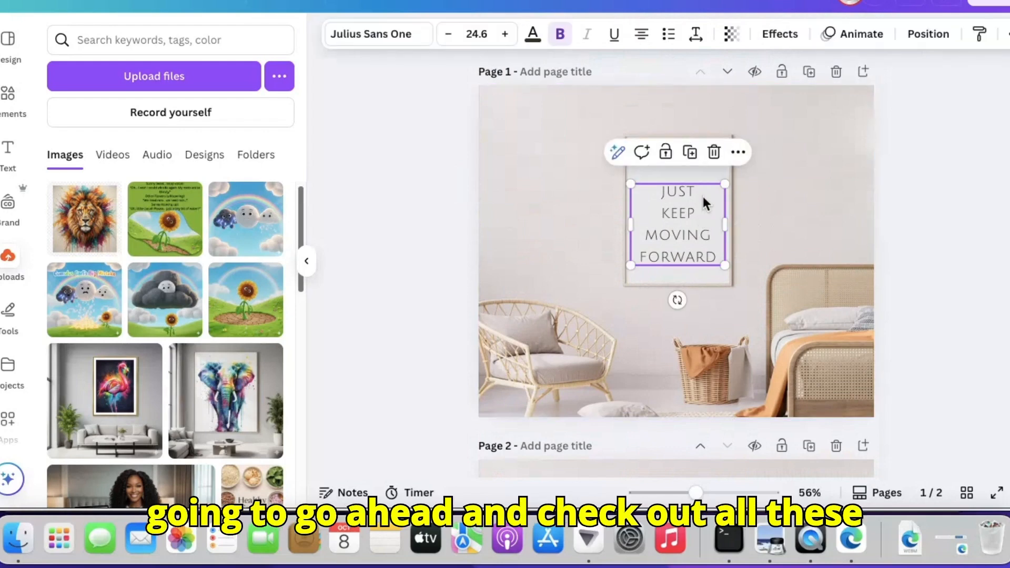
left_click(713, 152)
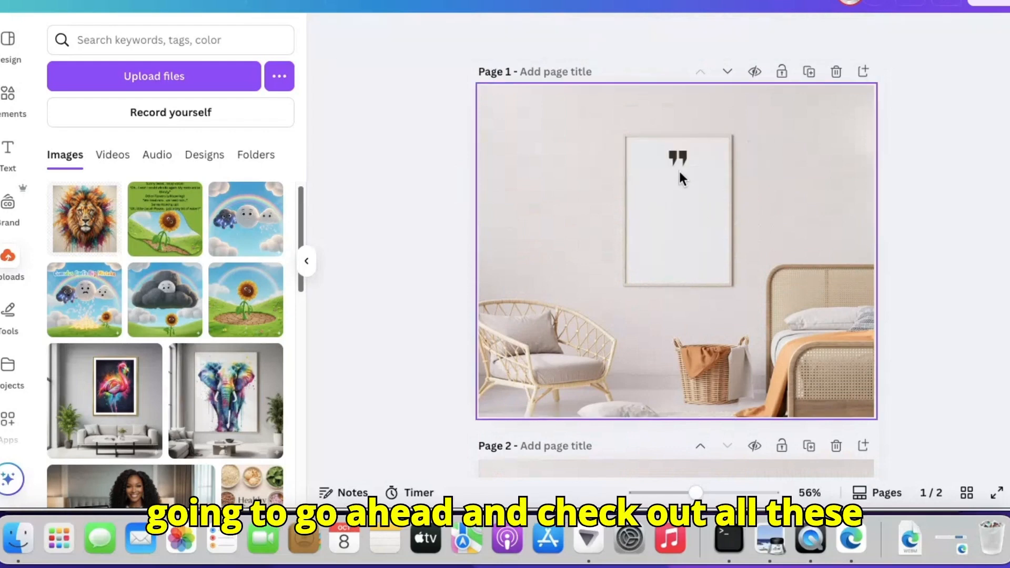
left_click(679, 172)
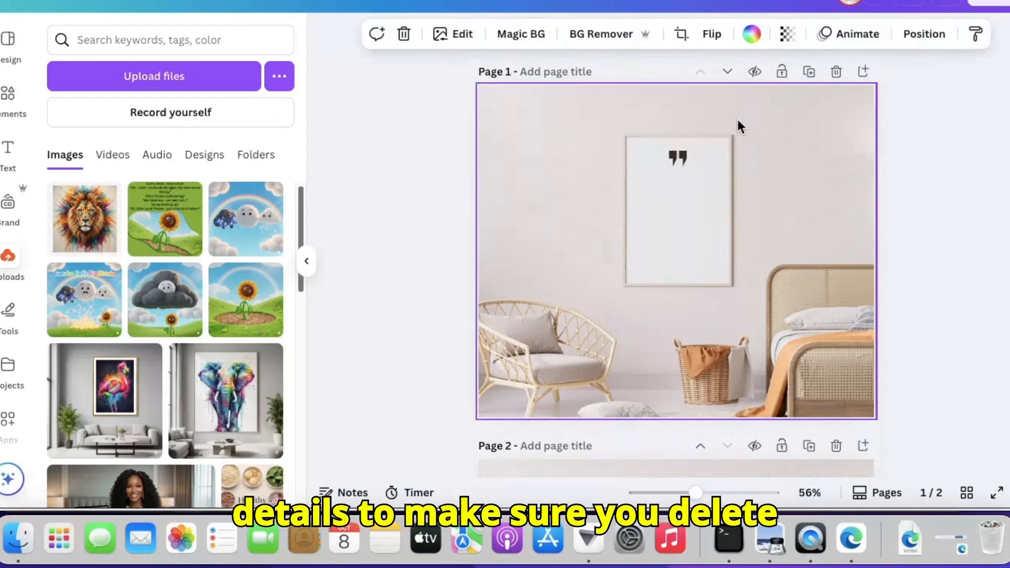
right_click(665, 181)
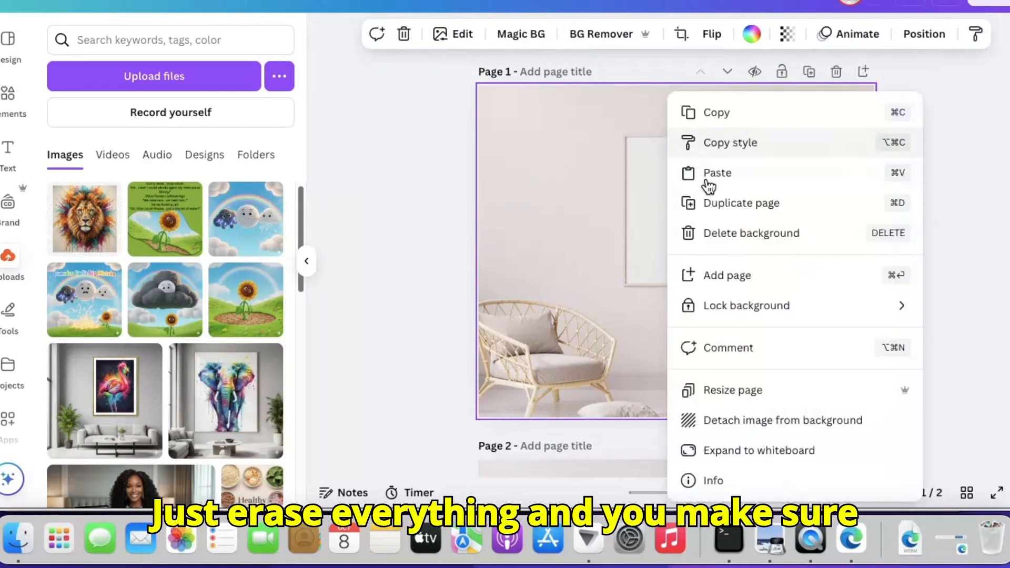
left_click(730, 234)
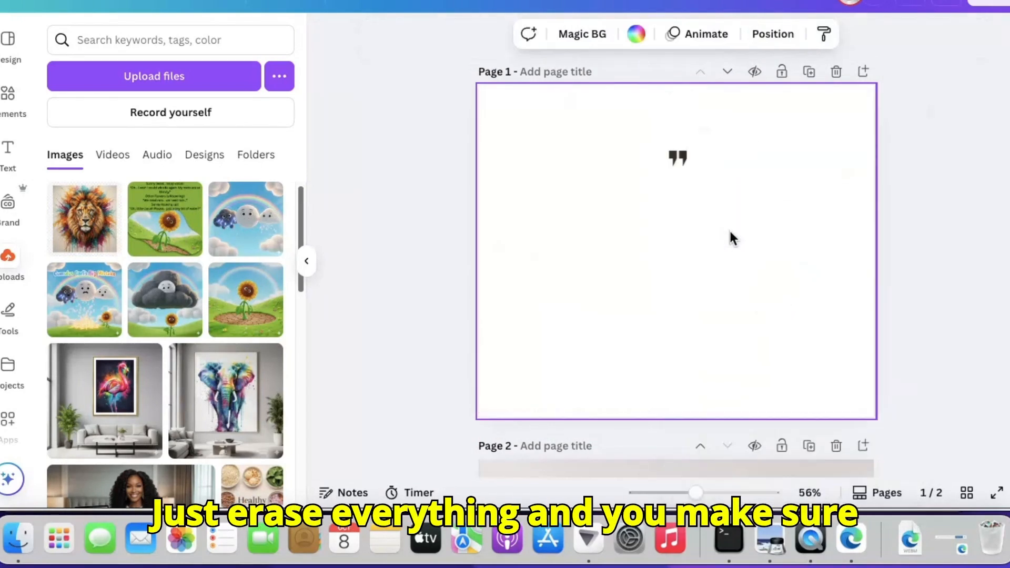
left_click(675, 160)
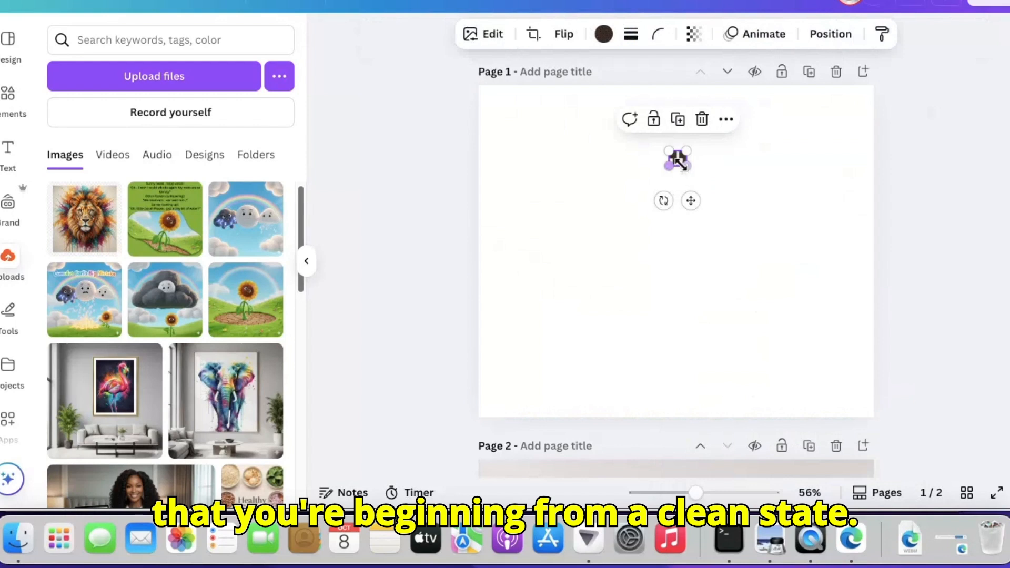
left_click(702, 117)
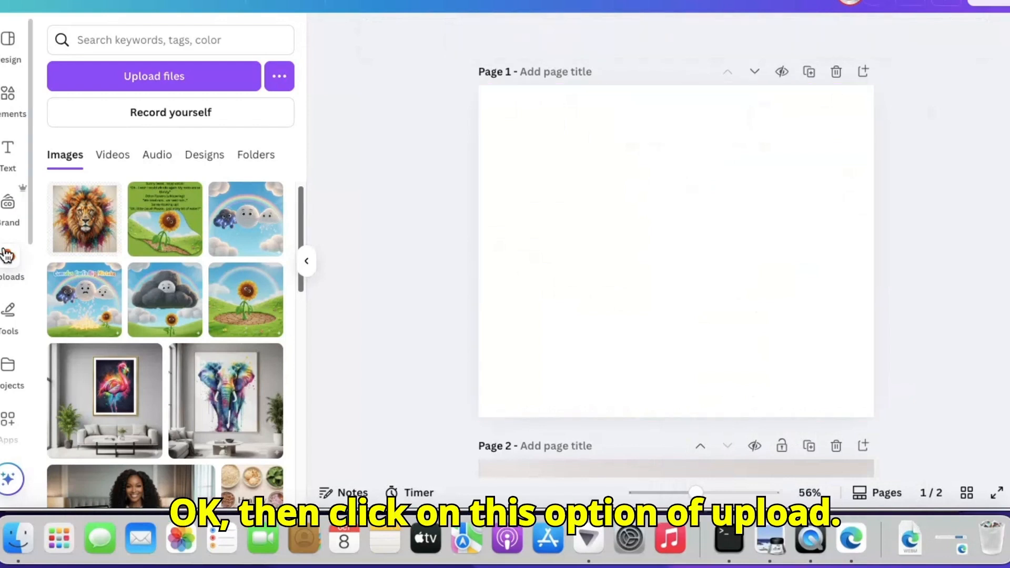
Add the uploaded lion image to page 1 and stretch it to about 1,122 by 878 so it covers the whole page
left_click(84, 218)
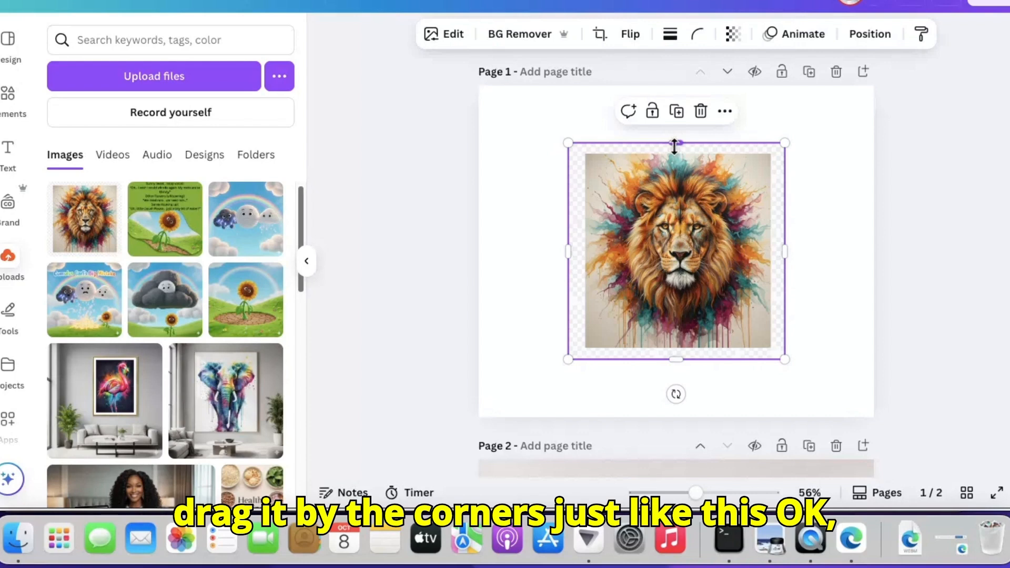
left_click_drag(674, 145, 674, 72)
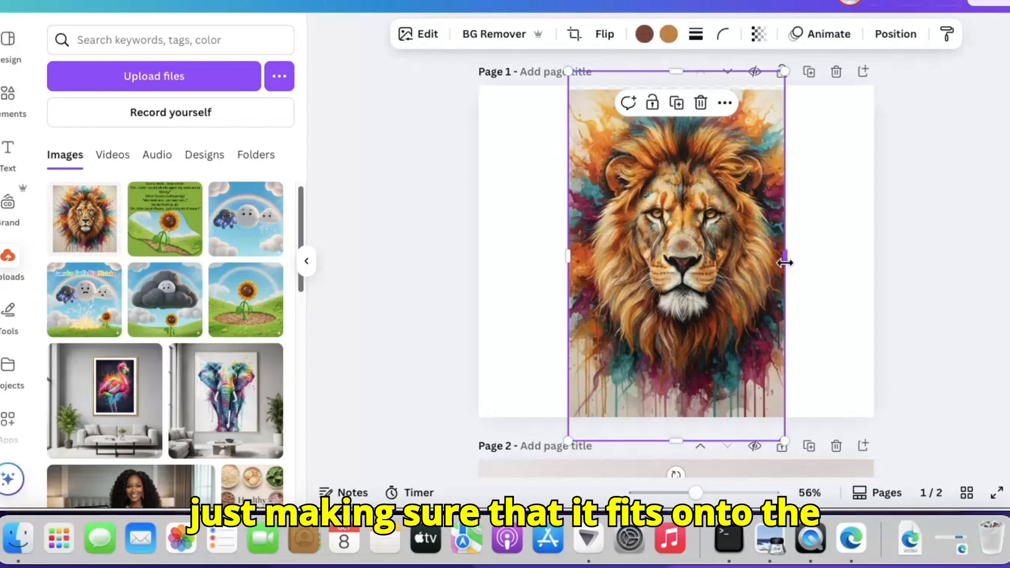
left_click_drag(784, 263, 909, 272)
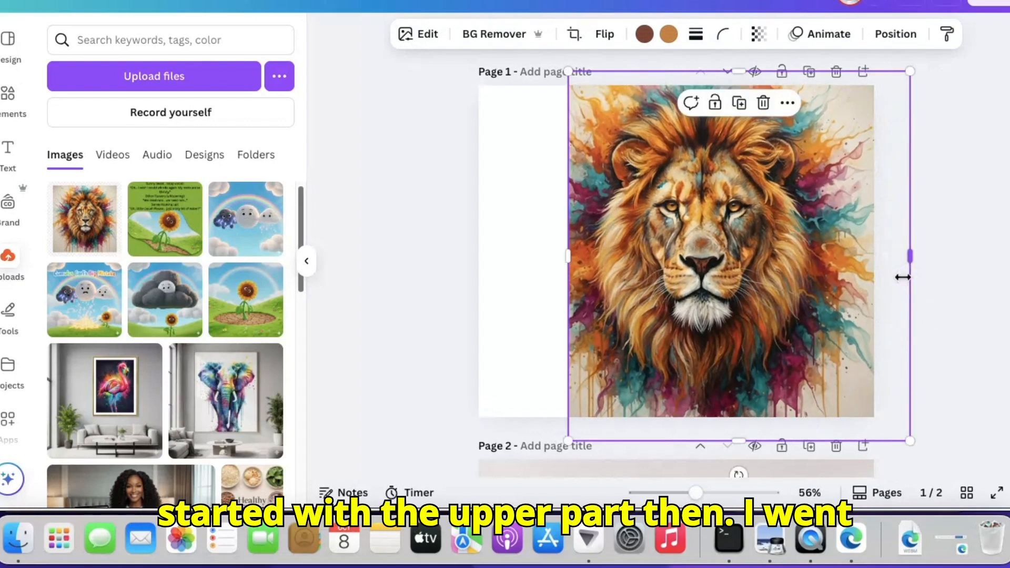
left_click_drag(561, 259, 434, 256)
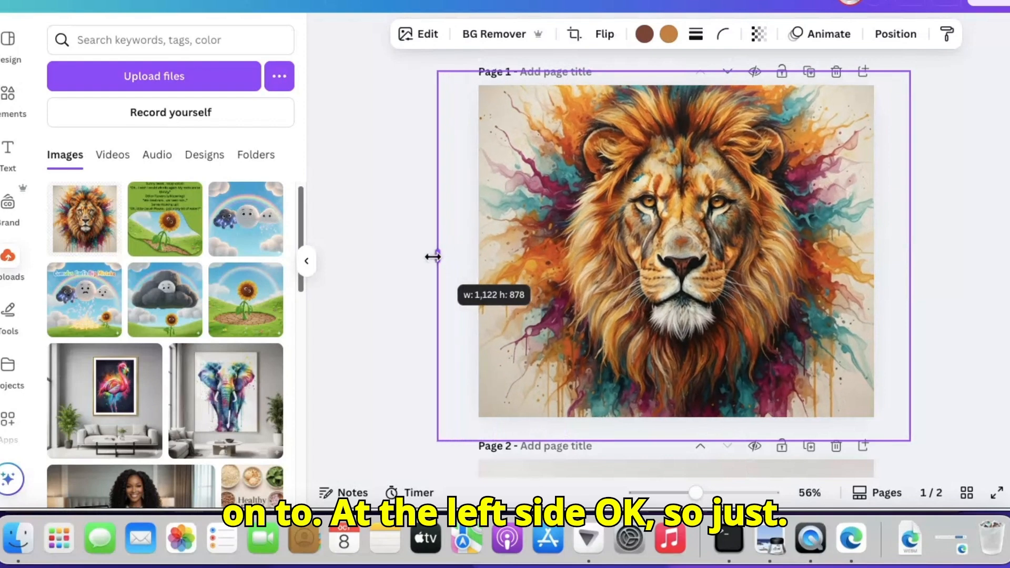
left_click(982, 245)
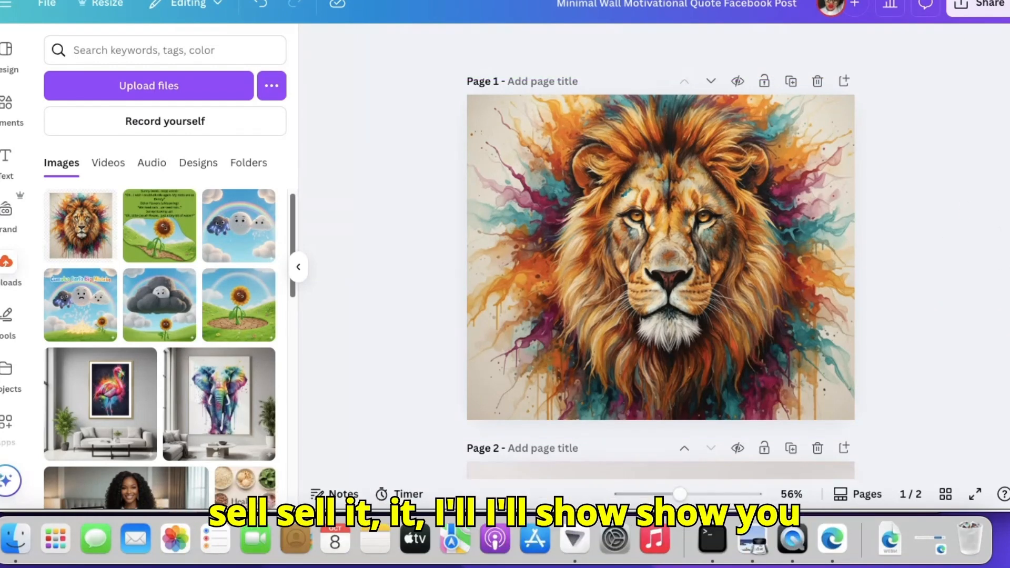
Delete the "Just keep moving forward" text from the wall frame on page 2
scroll(660, 263, "down", 5)
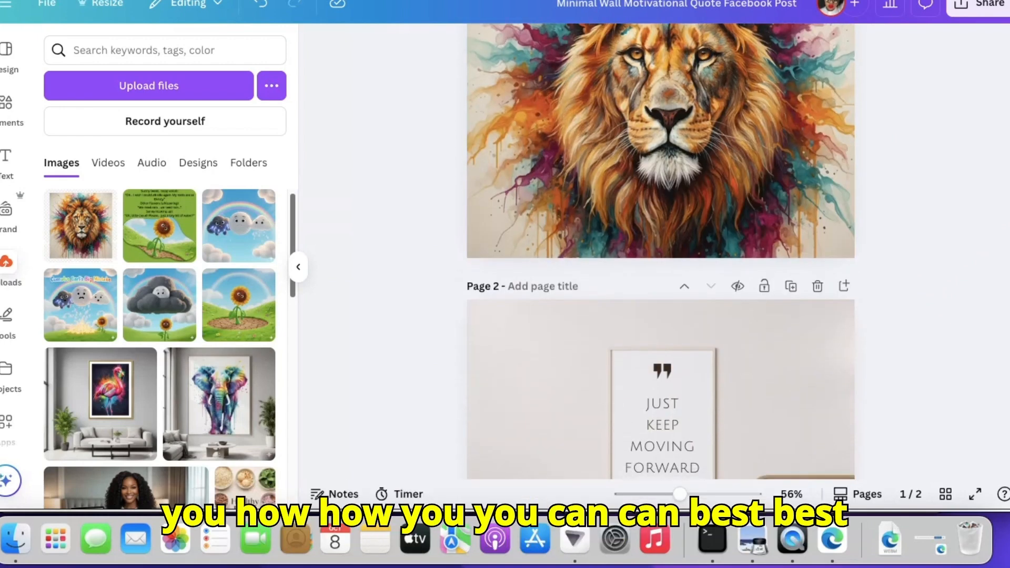
scroll(660, 263, "down", 2)
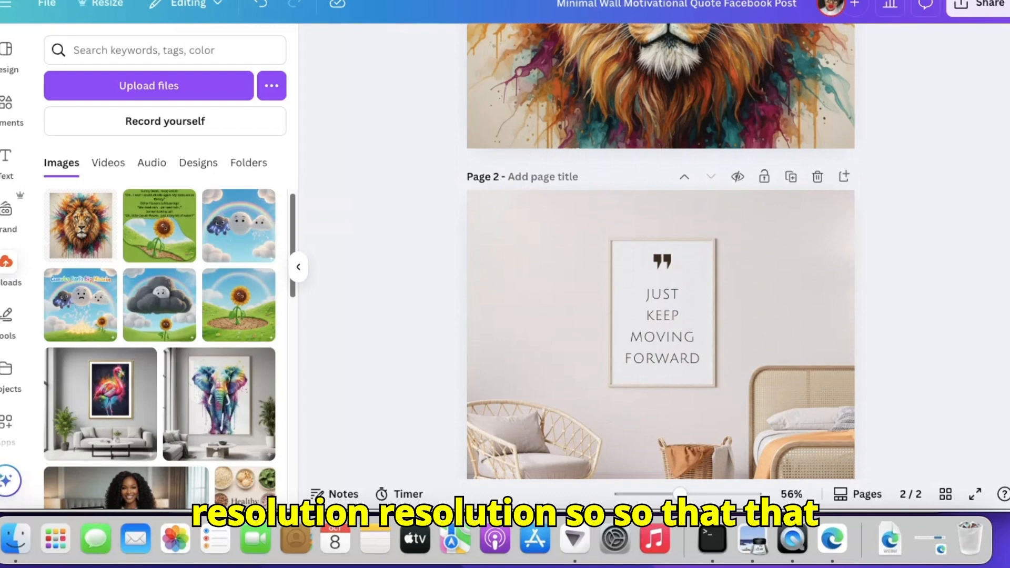
scroll(660, 263, "down", 2)
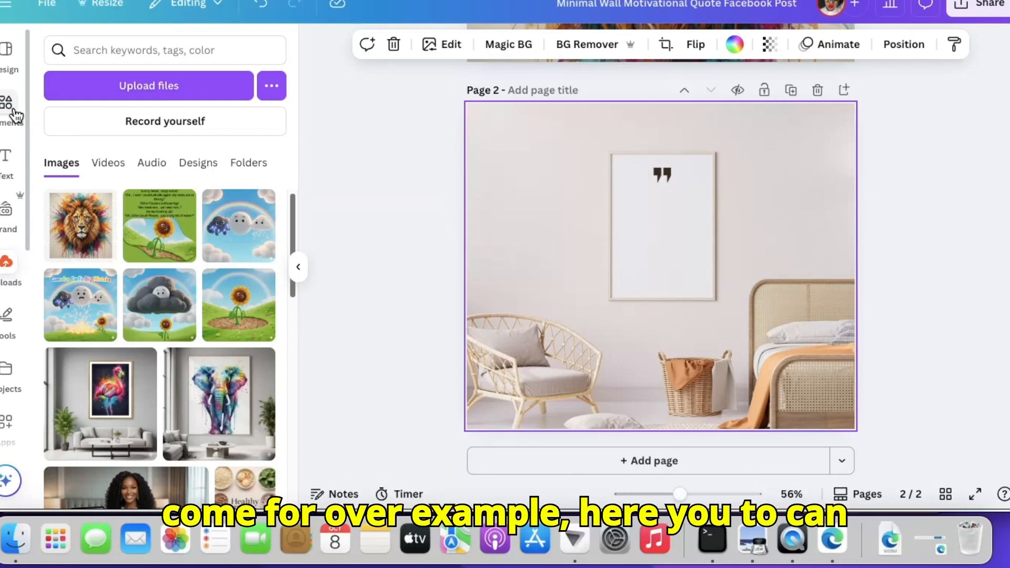
Search the elements for "frame" and add the square picture frame placeholder over the wall frame on page 2
left_click(13, 111)
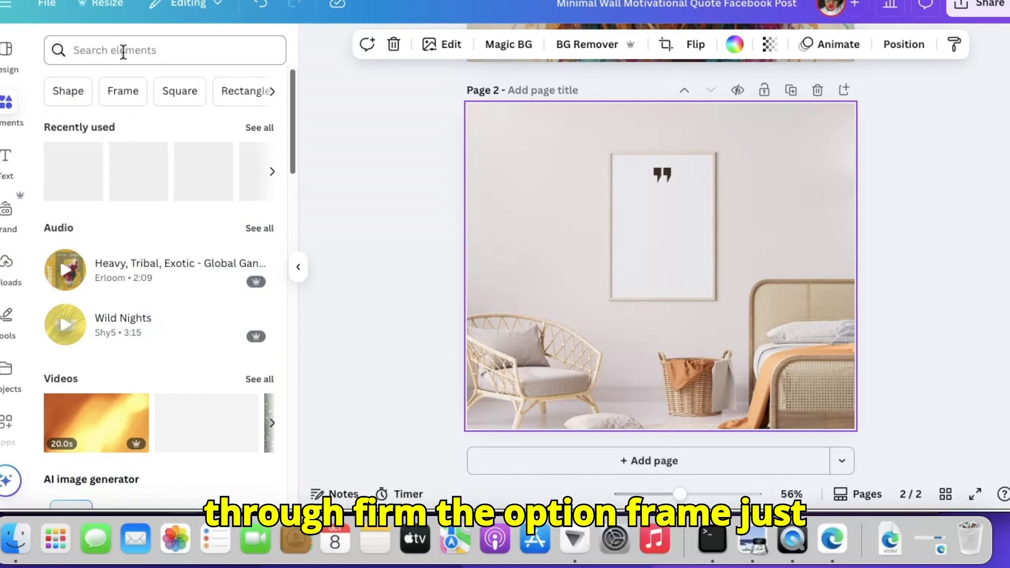
left_click(123, 49)
type("frame")
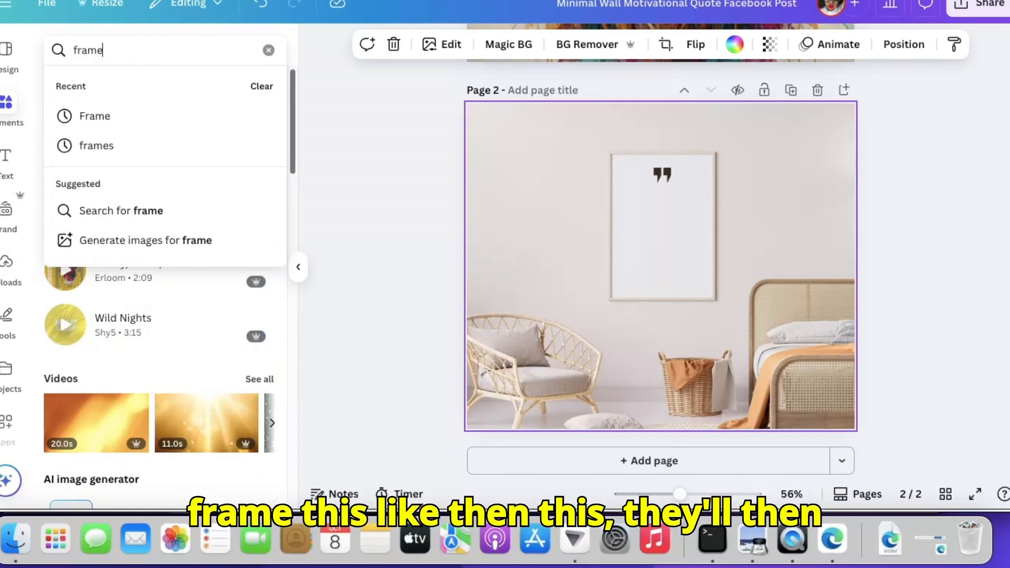
key("Return")
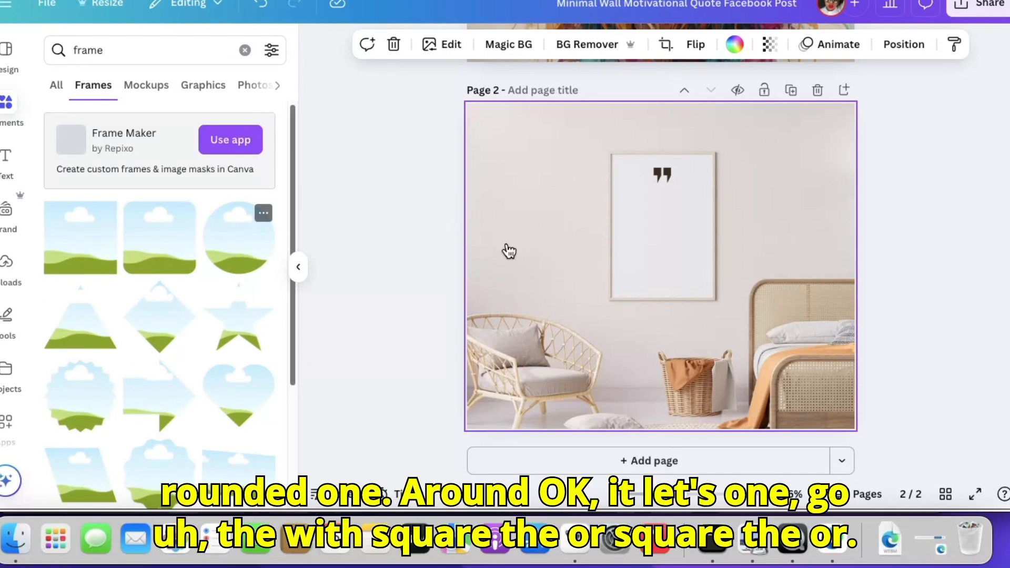
left_click(147, 251)
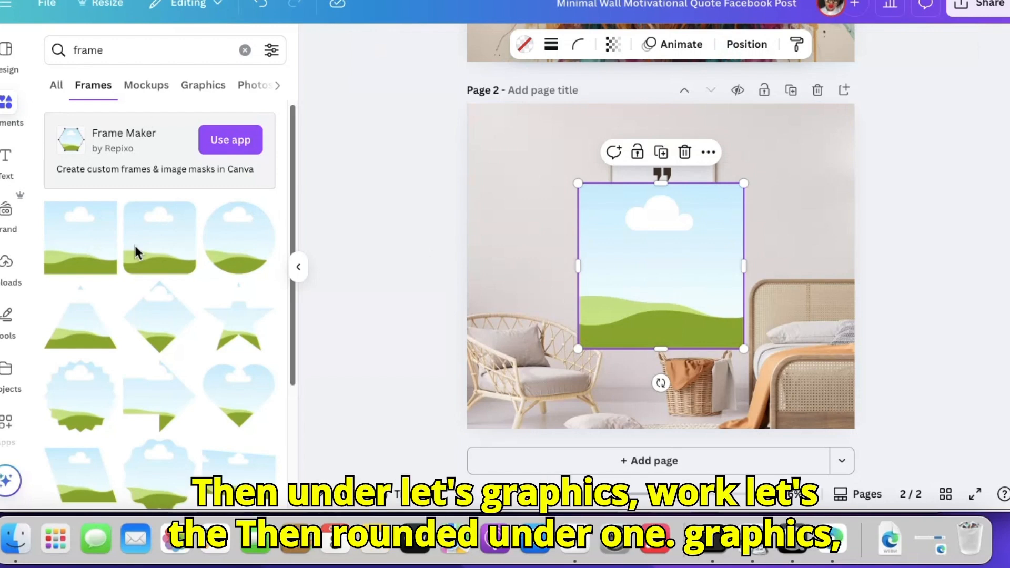
left_click(685, 157)
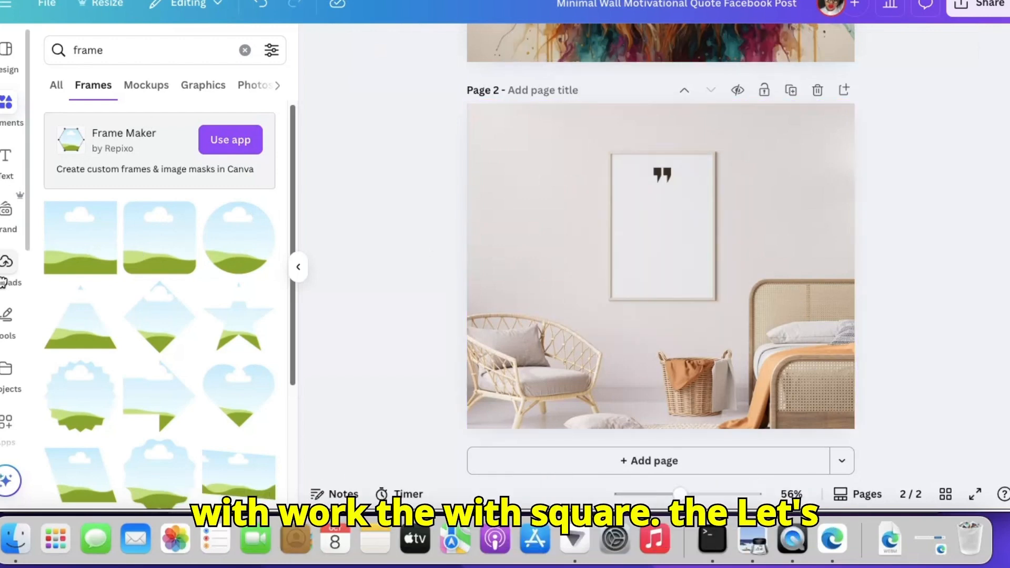
left_click(73, 247)
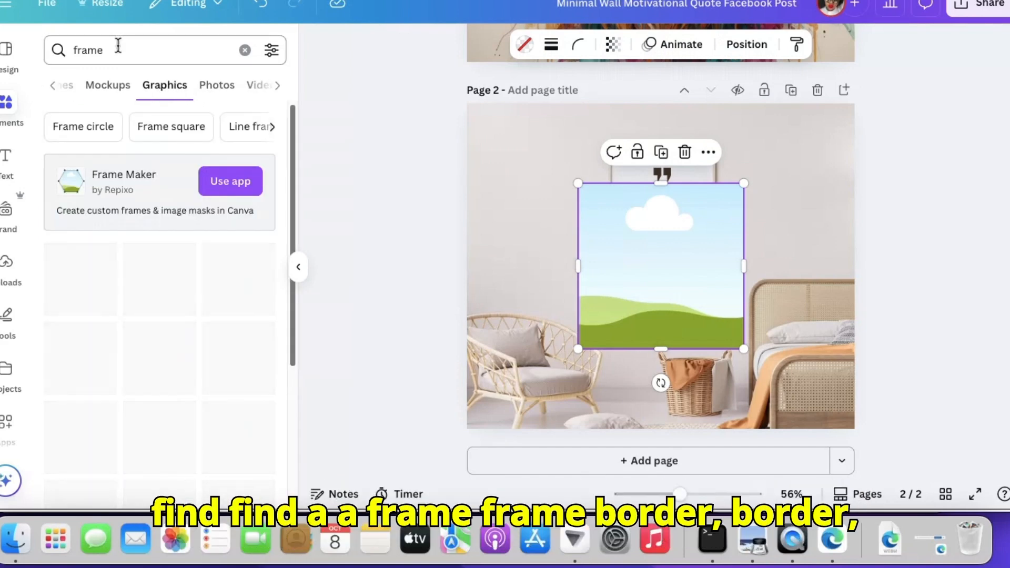
Search the graphics for "frameborder", add the gold rectangular border to page 2 and set it on the wall beside the square placeholder
left_click(118, 46)
type("b")
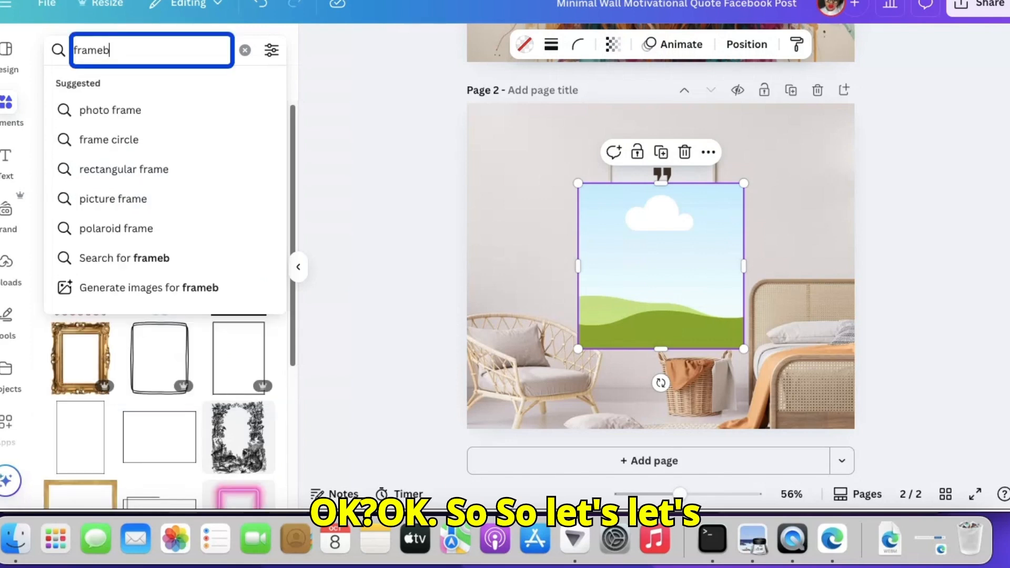
type("o")
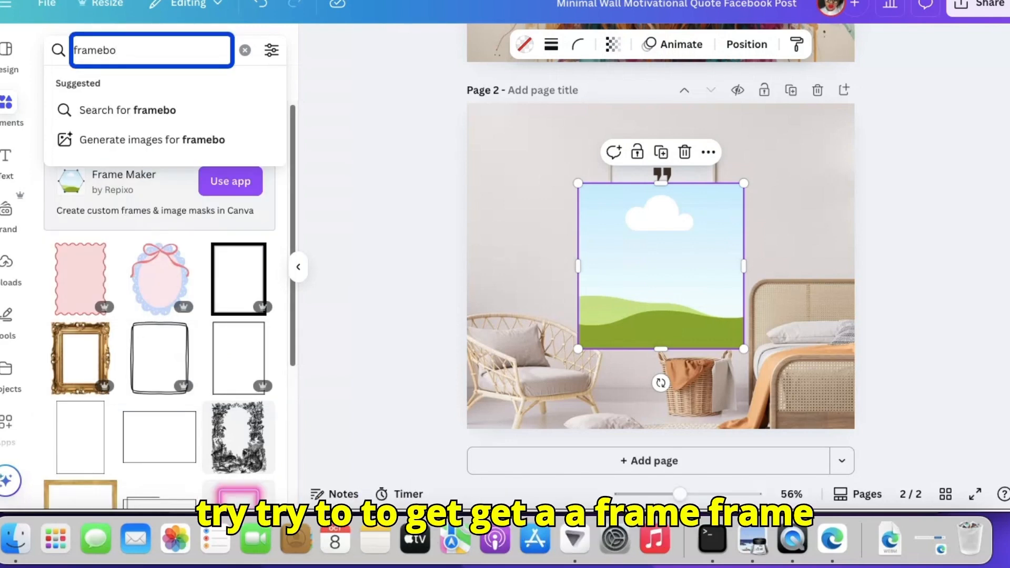
type("rder")
key("Return")
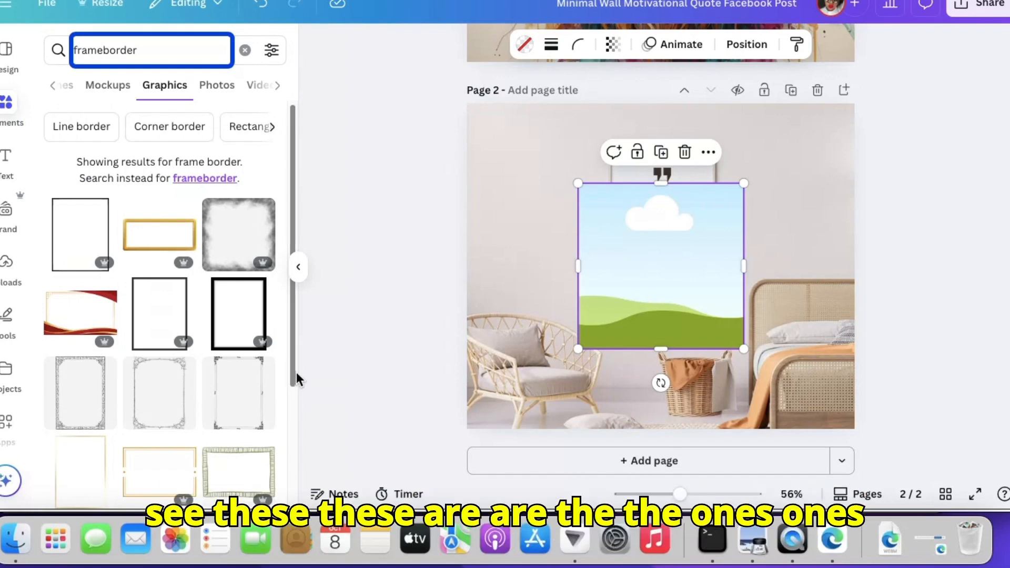
left_click_drag(295, 371, 322, 561)
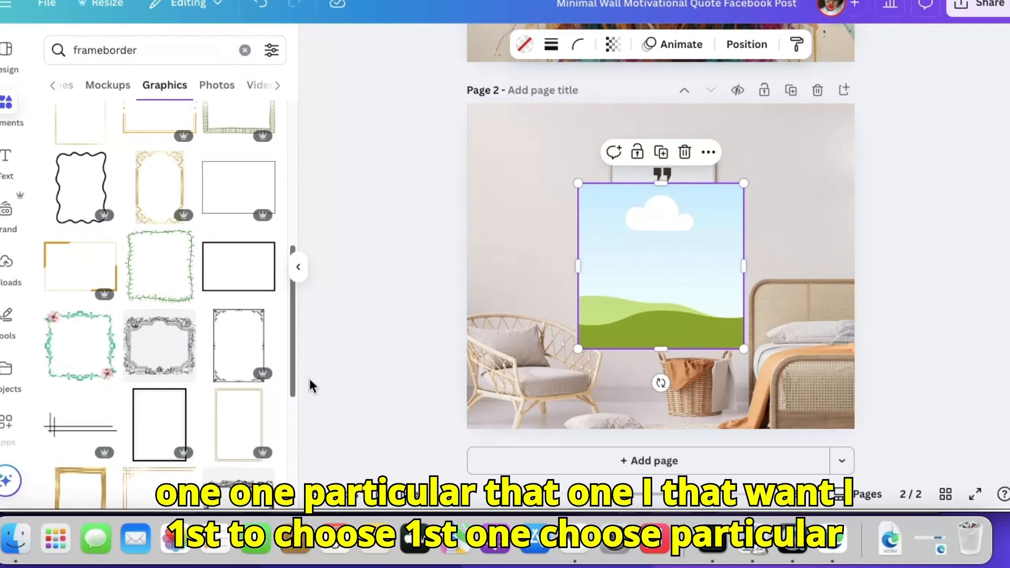
left_click_drag(292, 389, 338, 552)
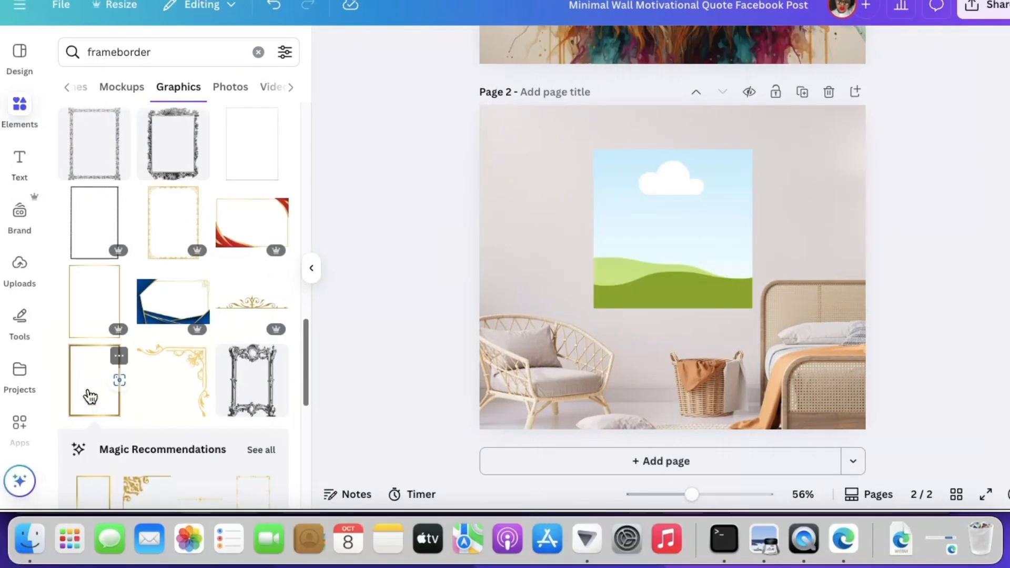
left_click(91, 396)
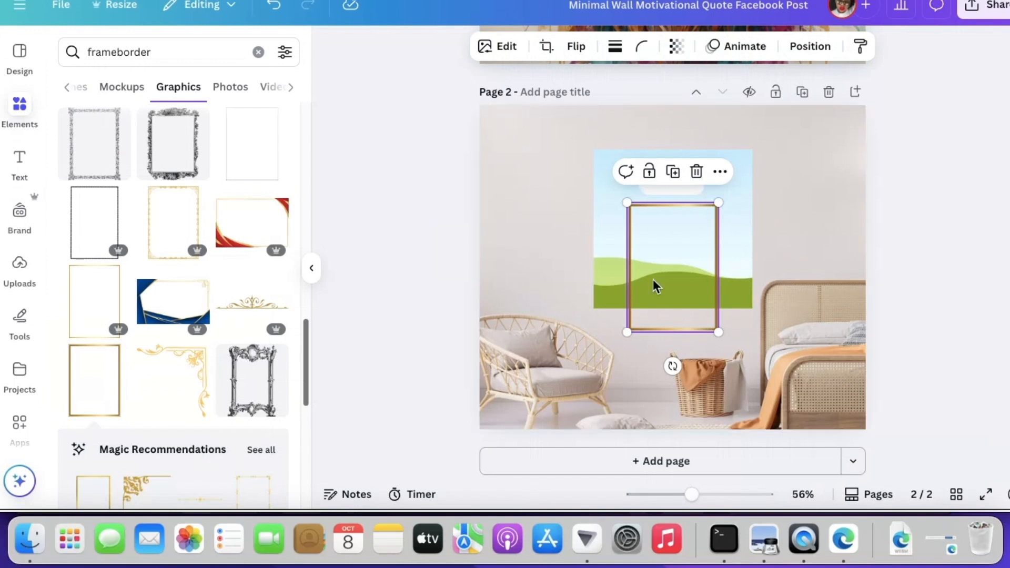
left_click_drag(667, 277, 510, 201)
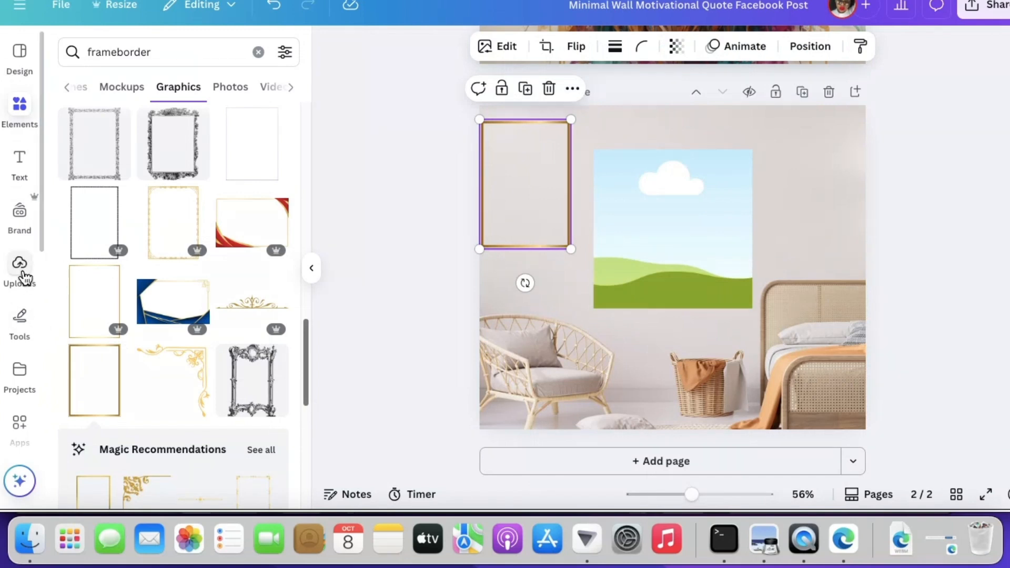
Fill the square placeholder on page 2 with the uploaded lion image
left_click(21, 266)
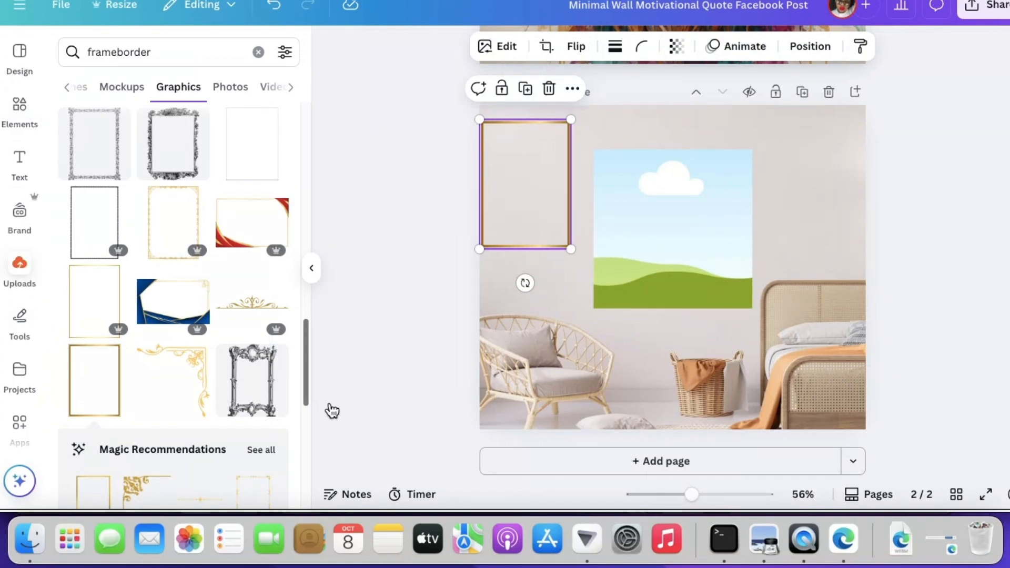
left_click_drag(97, 250, 626, 242)
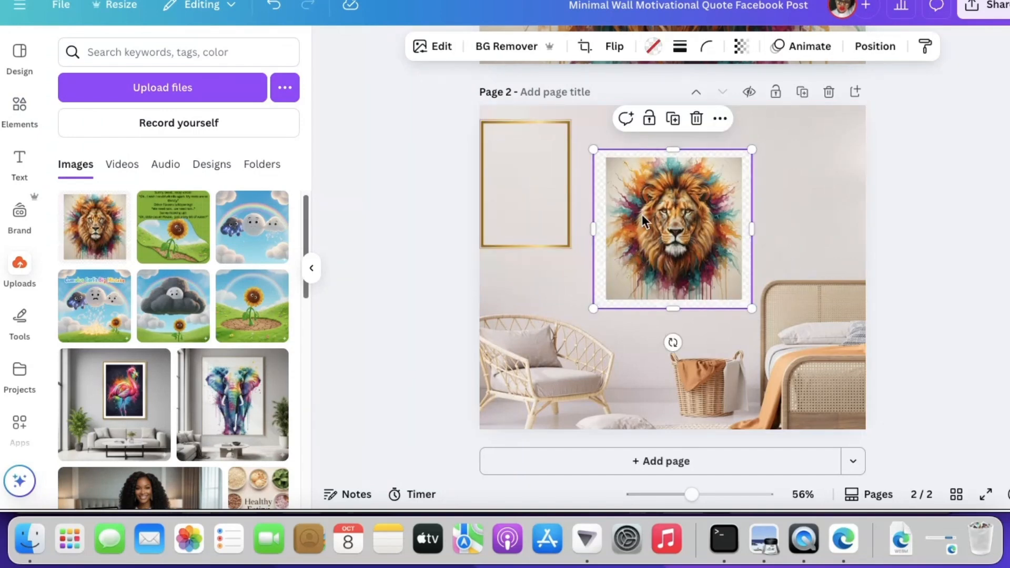
left_click(828, 216)
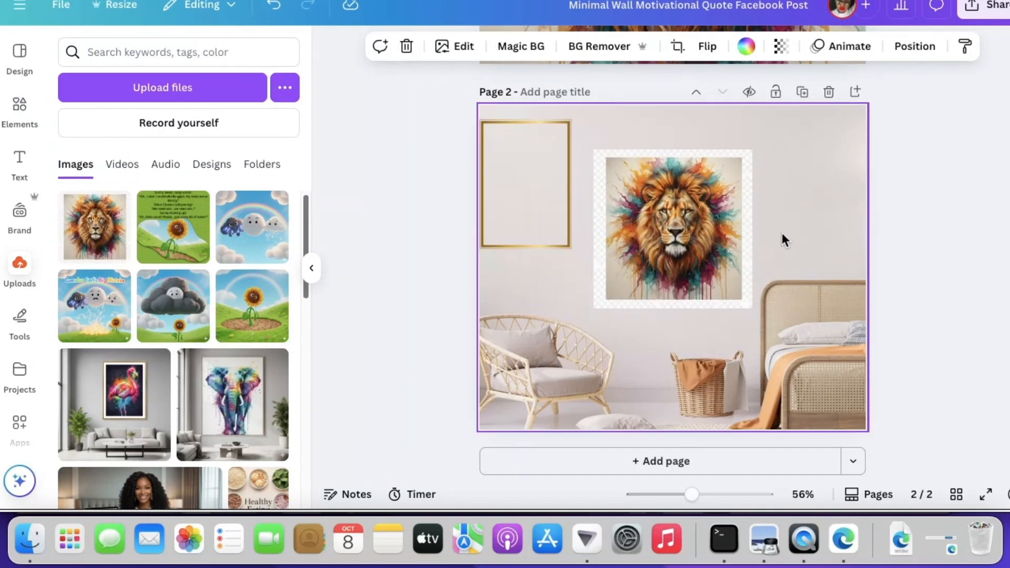
Remove the lion picture's background and stretch its frame slightly taller at both the upper and lower edges
left_click(601, 167)
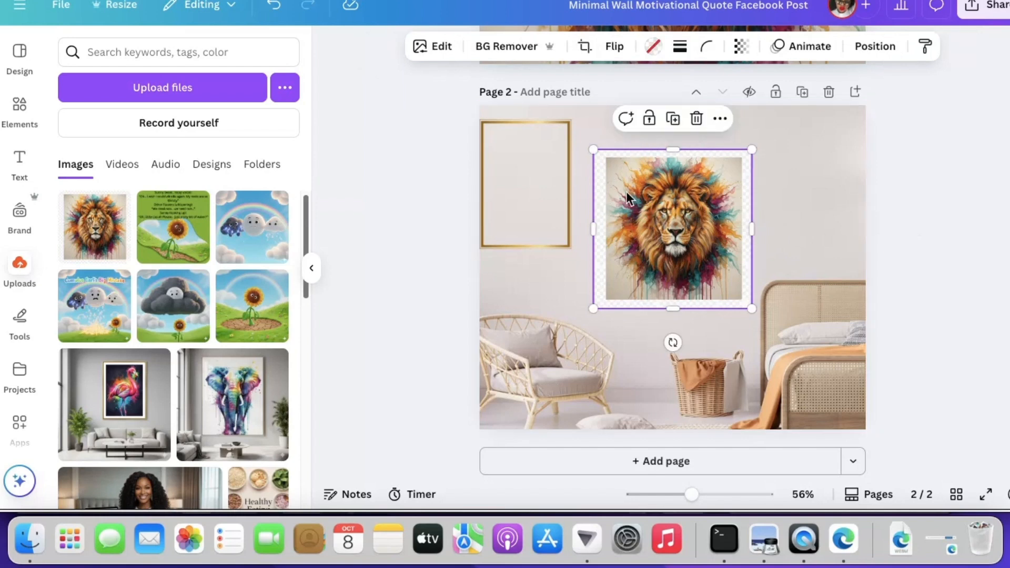
left_click(513, 47)
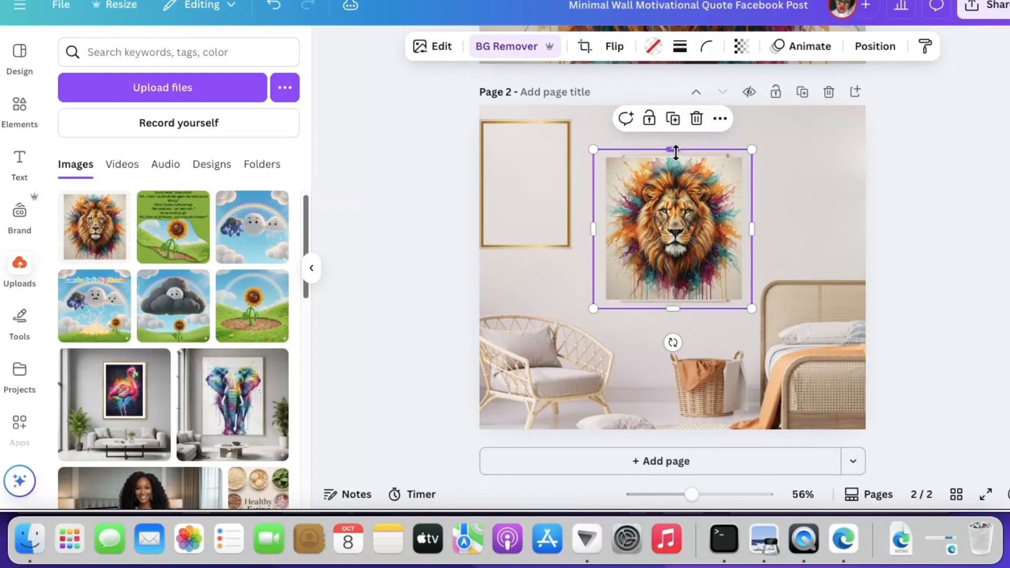
left_click_drag(676, 150, 676, 137)
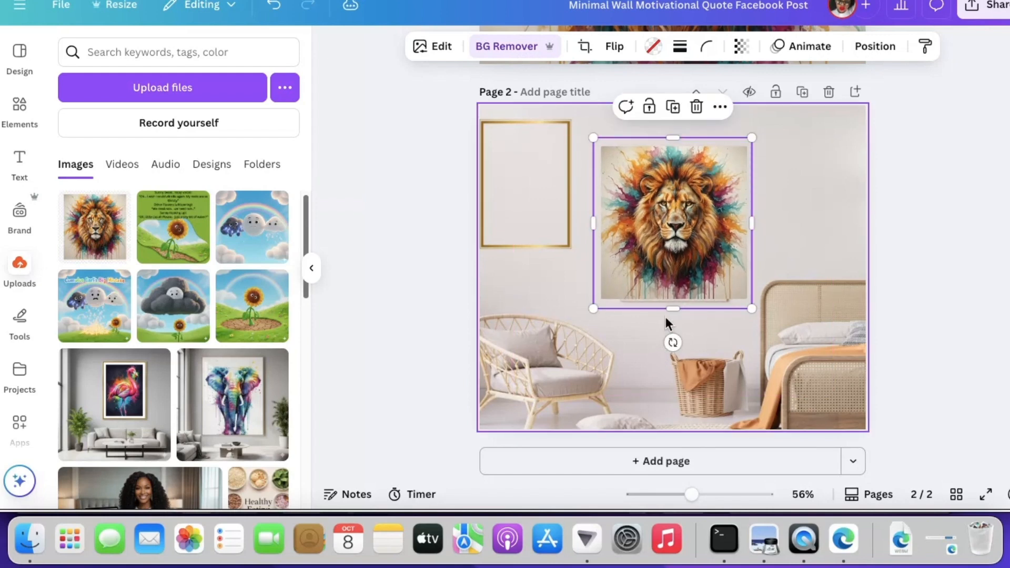
left_click_drag(672, 309, 672, 318)
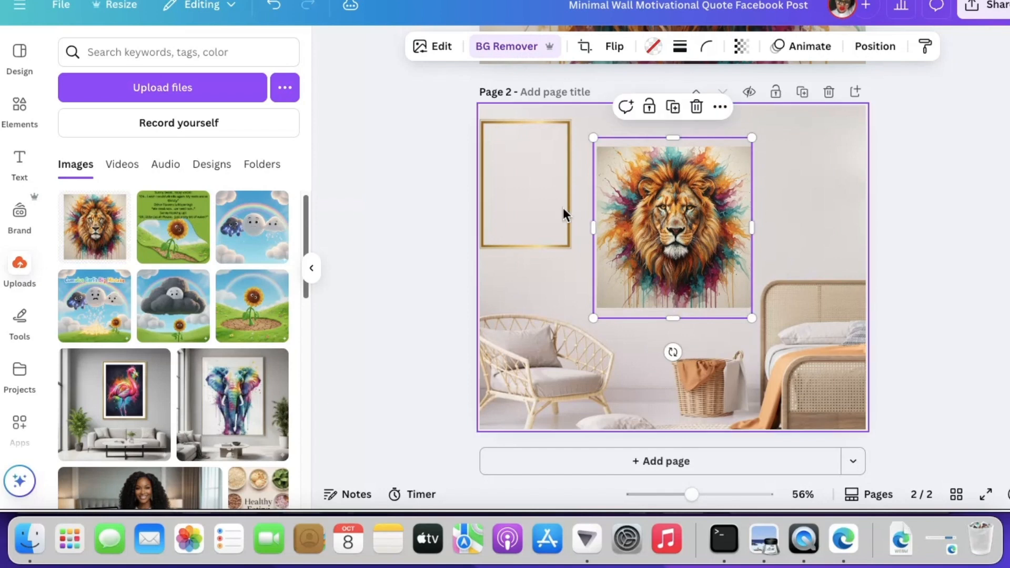
Try to fit the gold rectangular border around the lion picture, and delete the border
left_click_drag(525, 205, 638, 224)
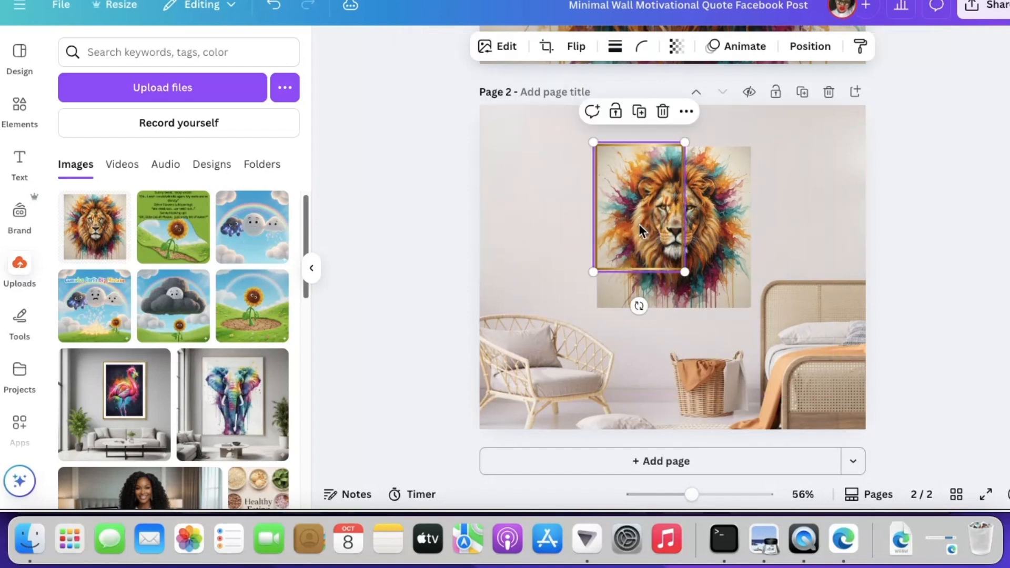
left_click_drag(685, 271, 802, 299)
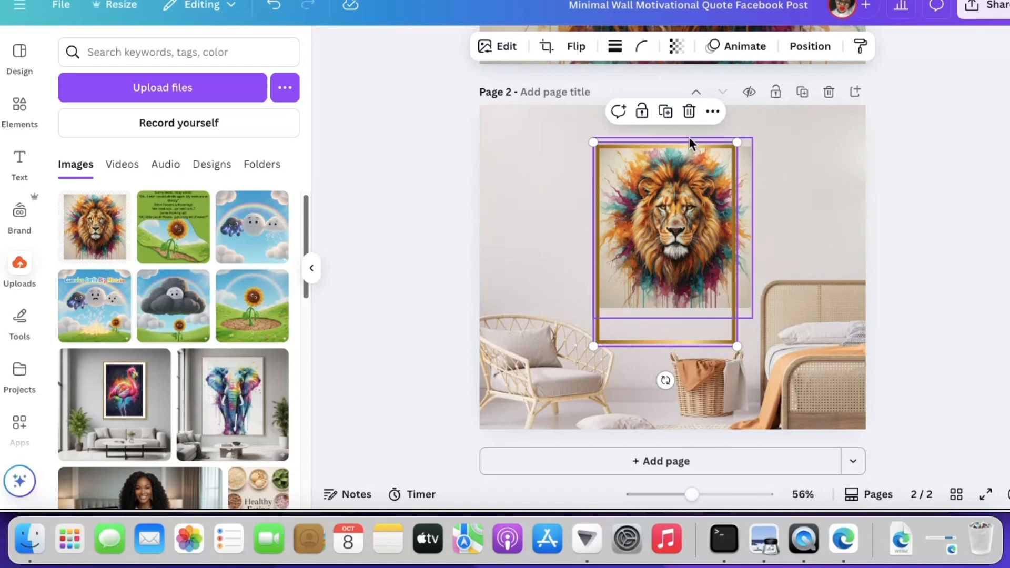
left_click(689, 111)
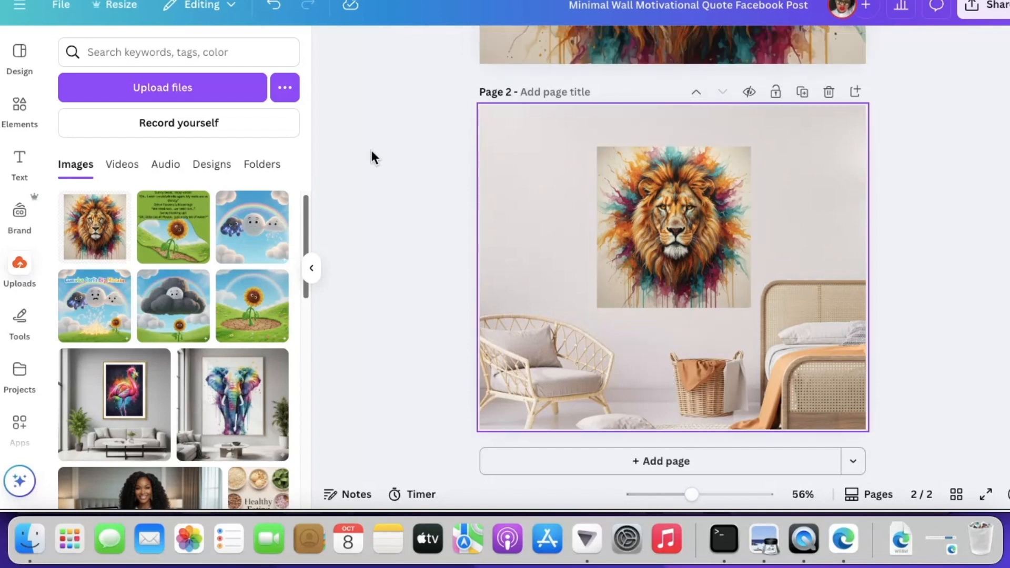
Search the graphics for "square border" and add the gold square border to page 2
left_click(24, 110)
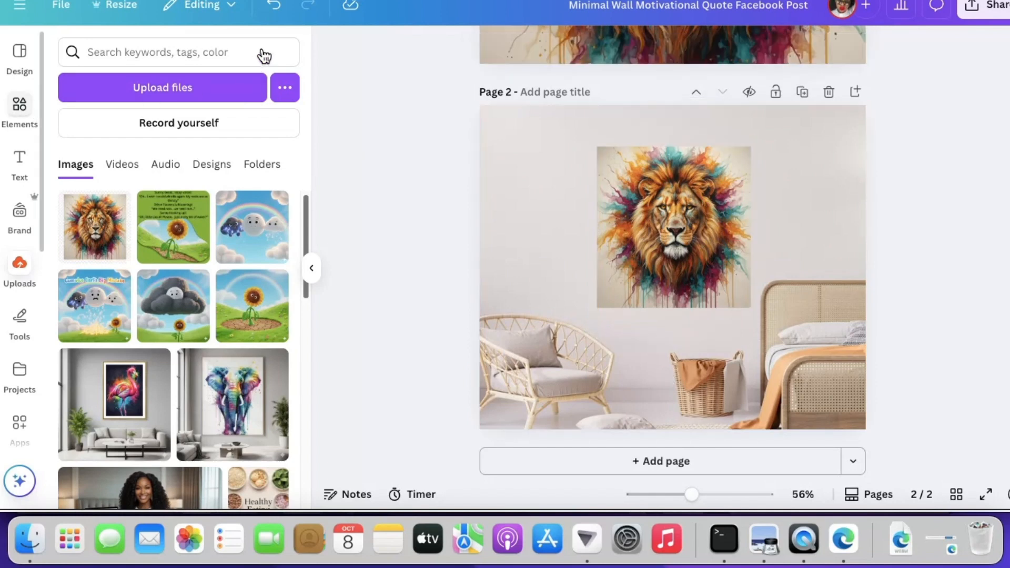
left_click(163, 53)
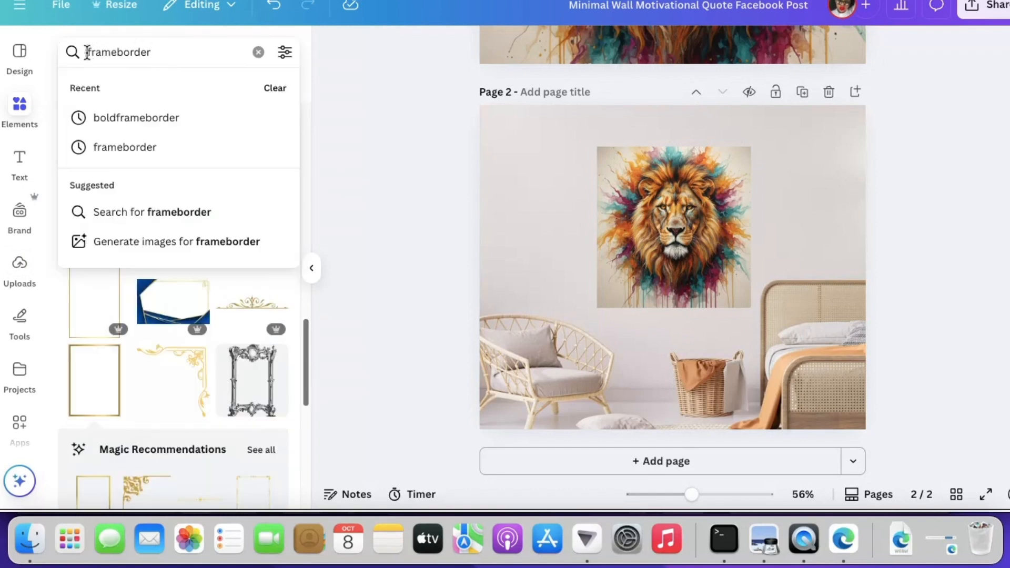
key("Return")
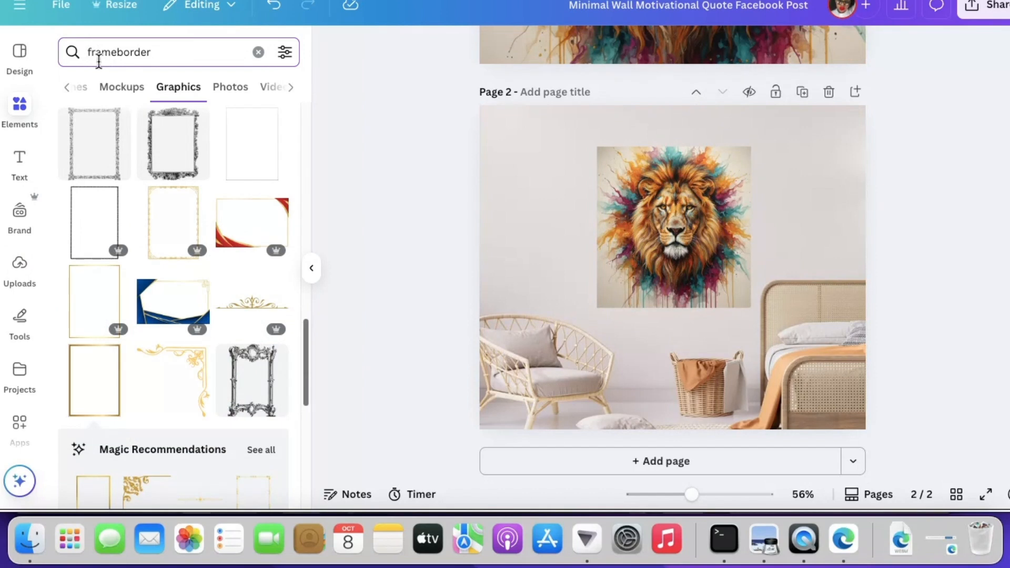
scroll(307, 390, "down", 2)
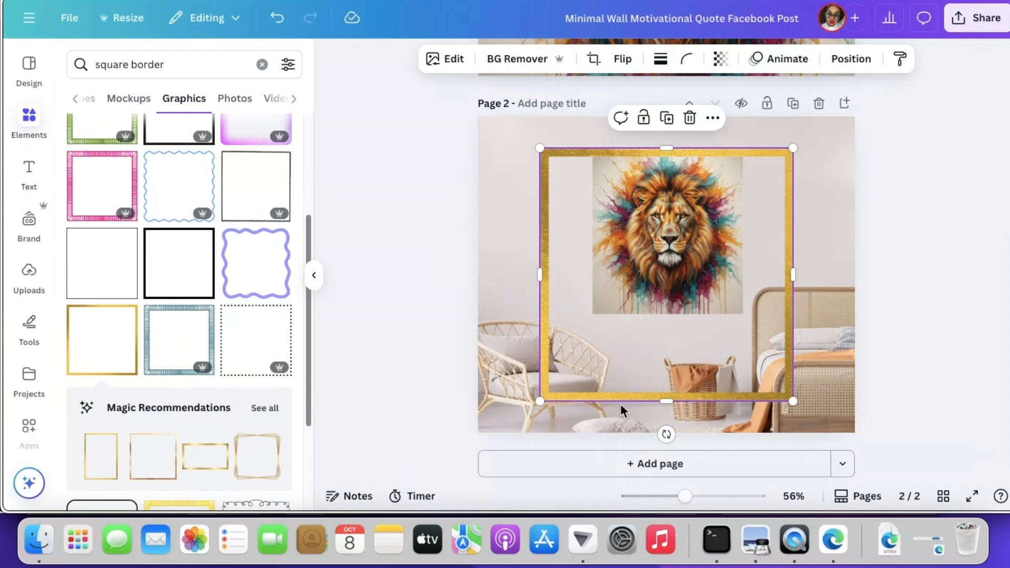
Shrink the gold square border to fit closely around the lion picture, and slightly shorten the lion picture's frame
left_click_drag(539, 401, 589, 351)
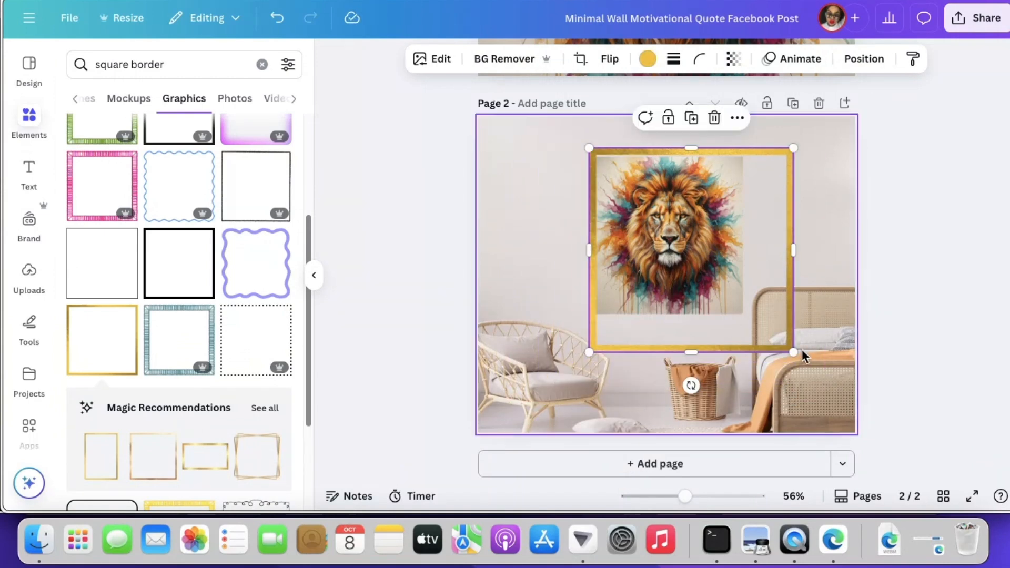
left_click_drag(793, 353, 728, 323)
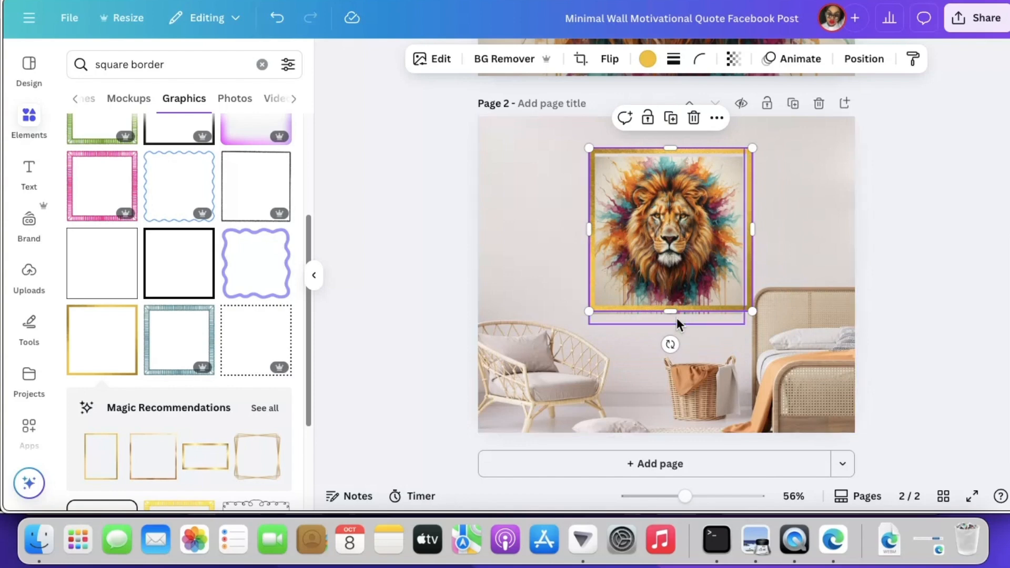
left_click(677, 324)
left_click_drag(672, 322, 667, 320)
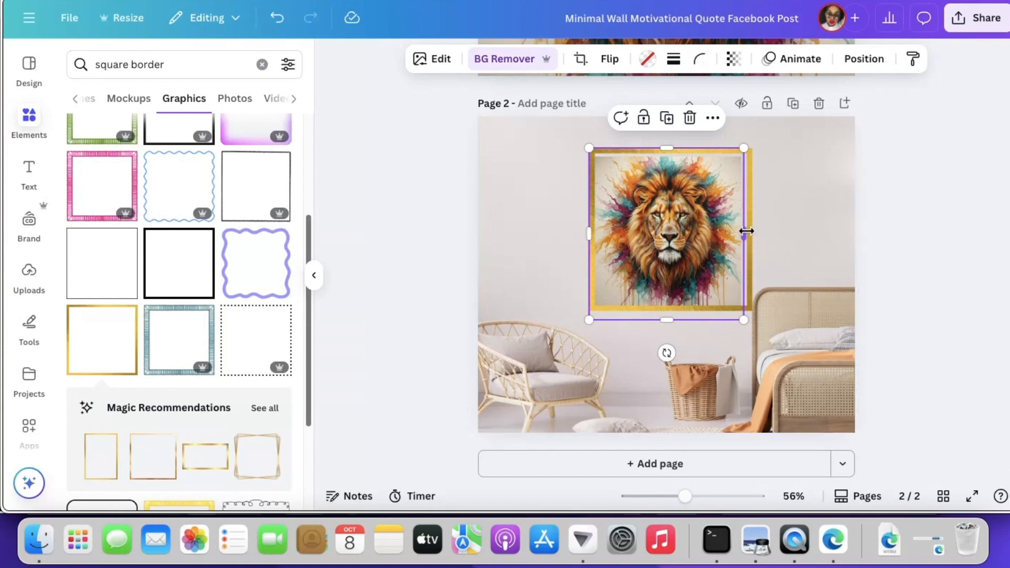
left_click(749, 200)
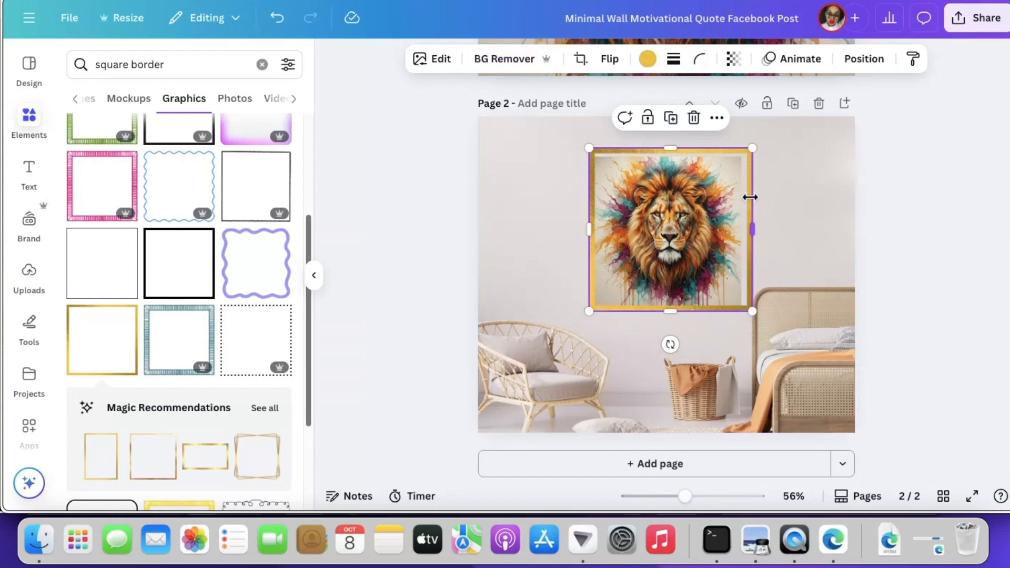
left_click_drag(751, 151, 747, 158)
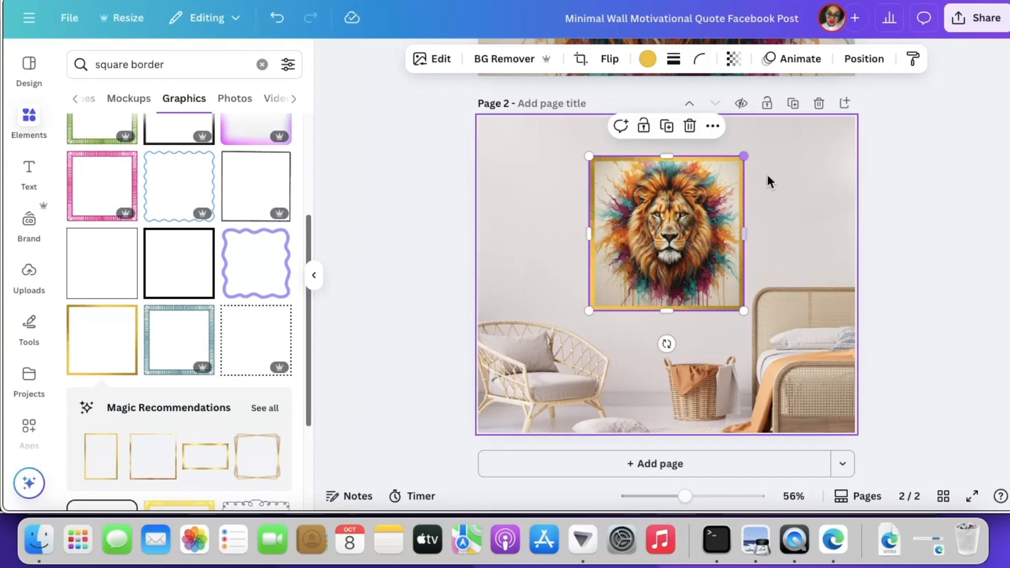
left_click(919, 201)
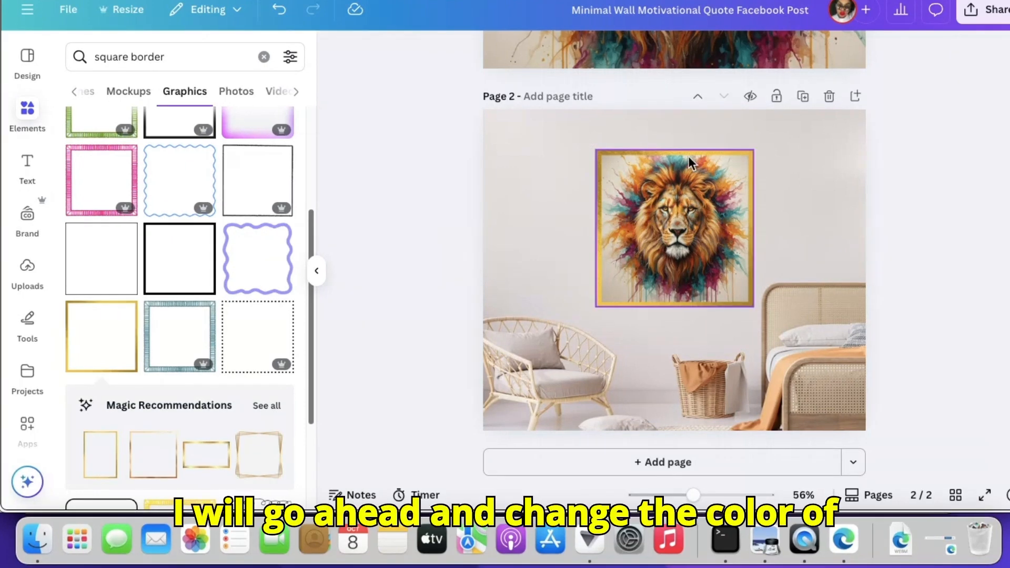
Recolor the gold square border around the lion picture with the medium brown from the room photo's colors, and compare it with the previous color
left_click(689, 153)
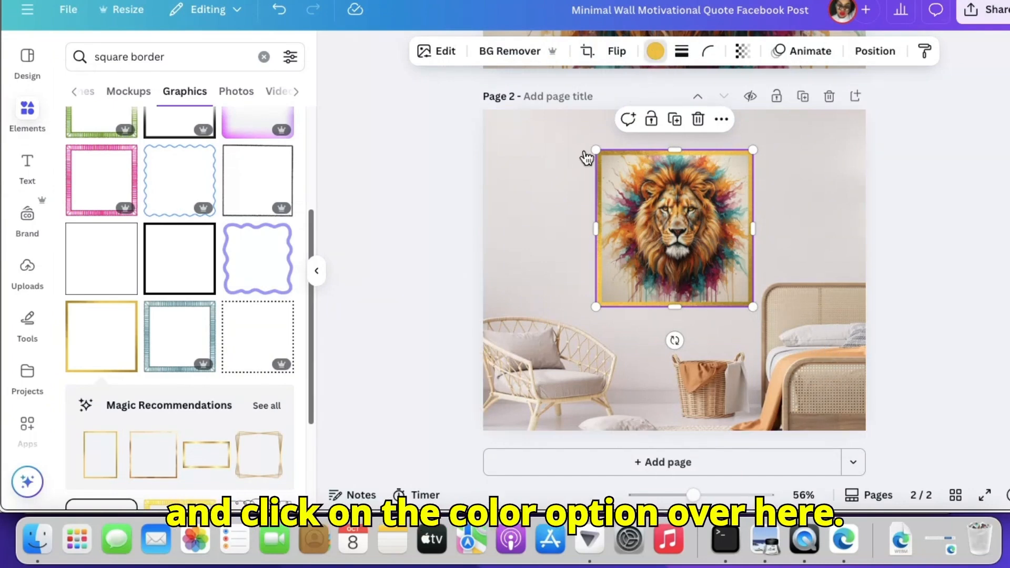
left_click(654, 51)
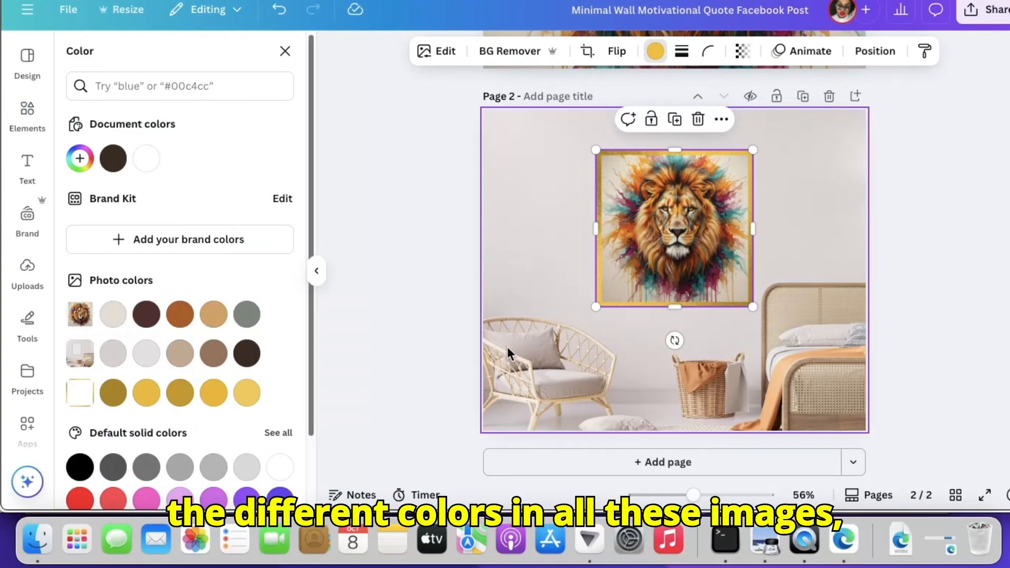
left_click(214, 358)
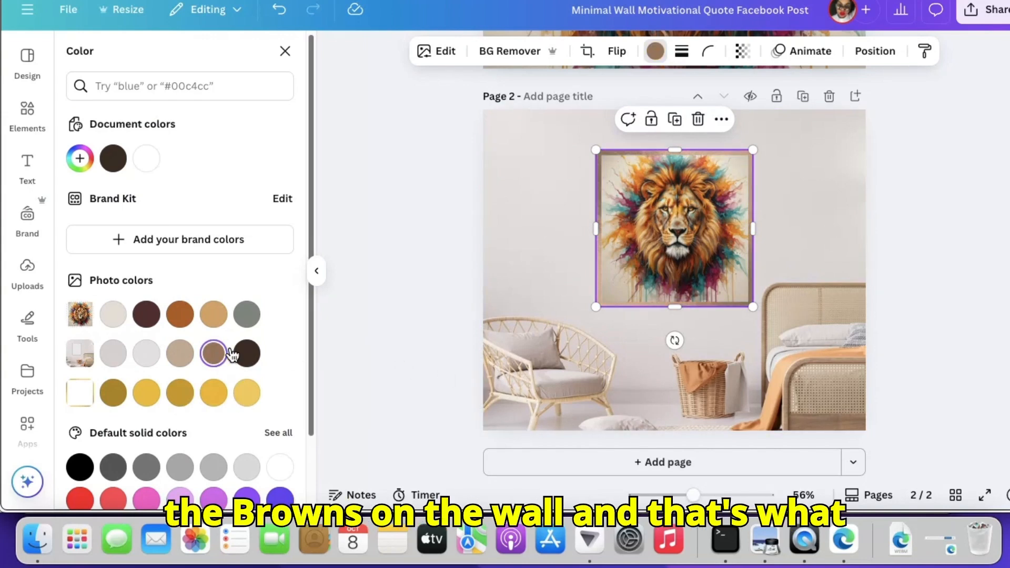
left_click(810, 197)
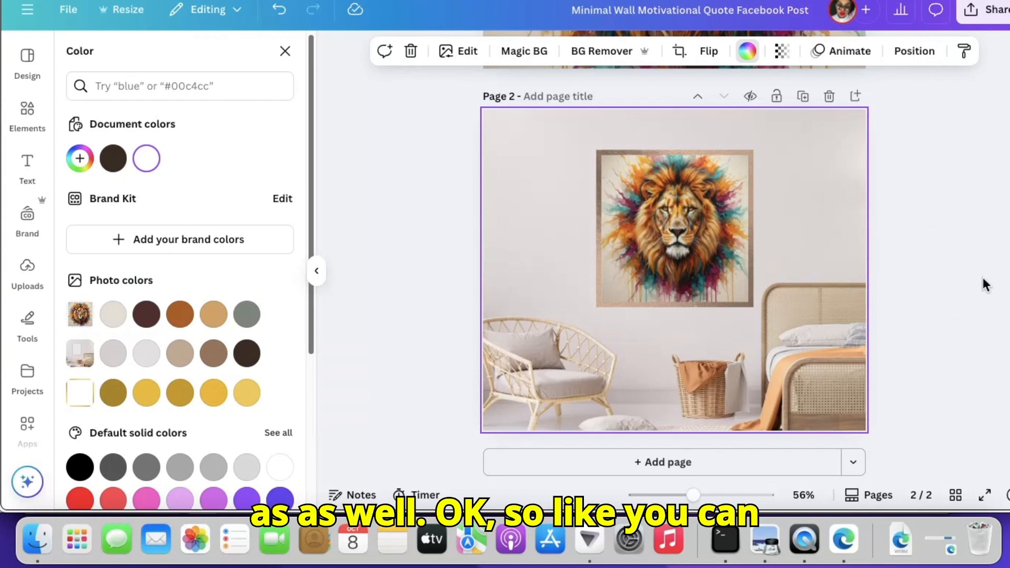
left_click(279, 9)
left_click(313, 9)
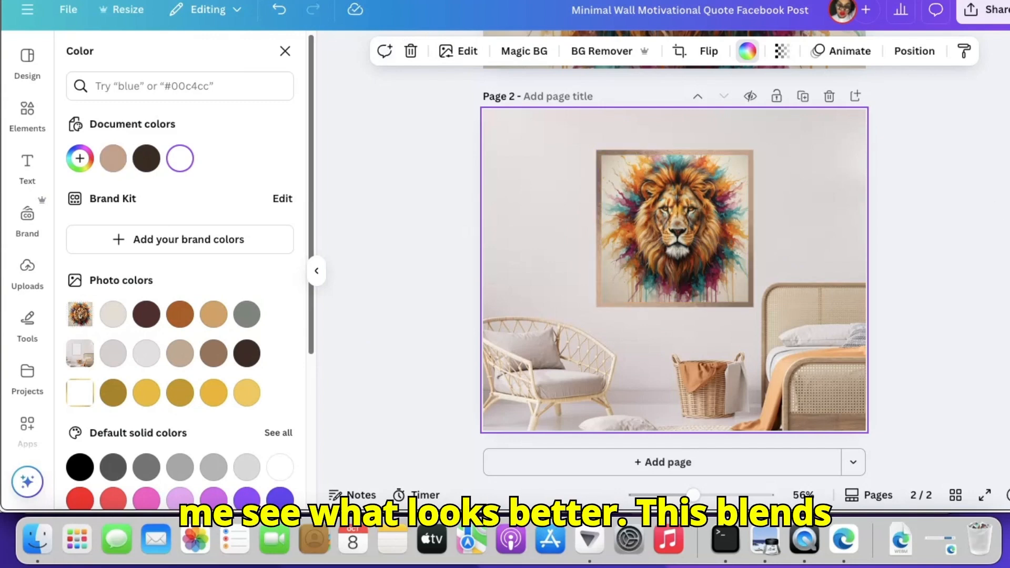
Show the design templates to look at other wall mockup options
scroll(673, 268, "up", 1)
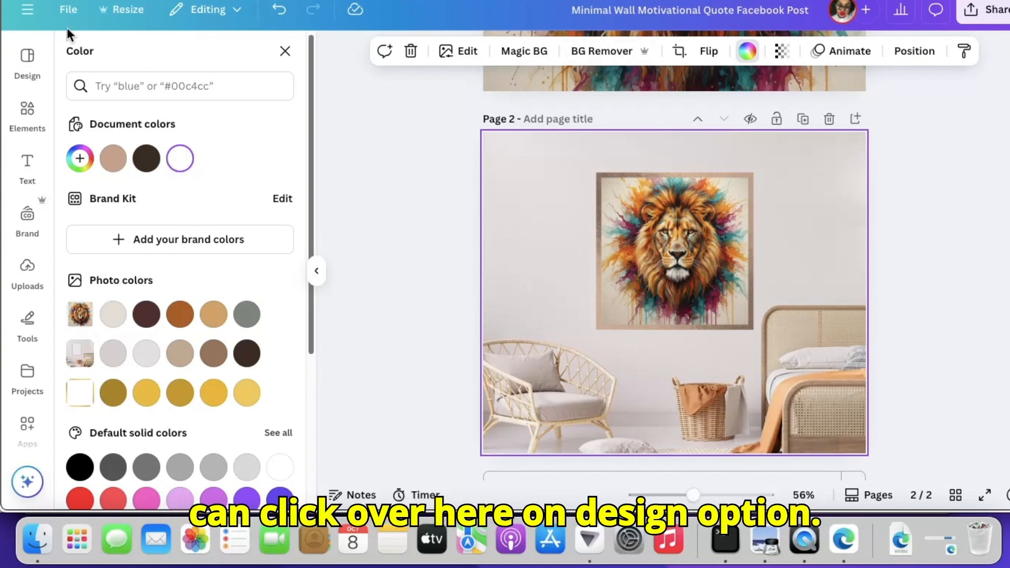
left_click(28, 61)
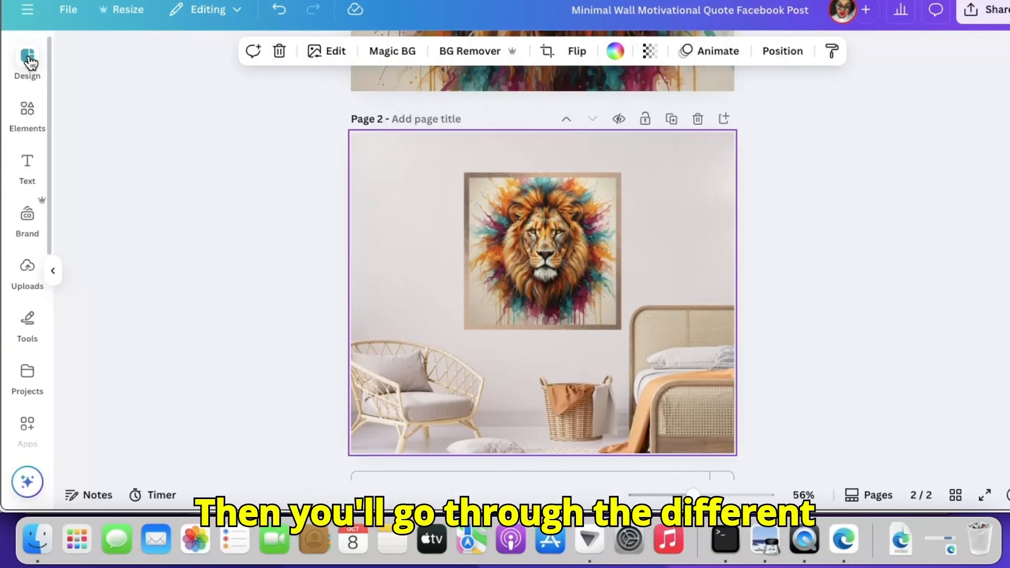
left_click(29, 61)
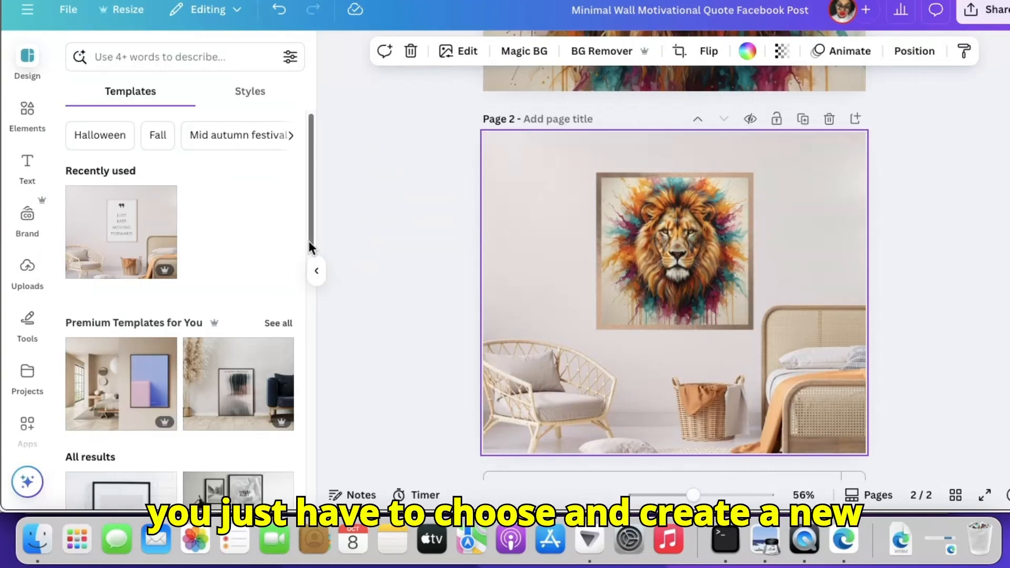
Open the download settings for the design and limit the page selection to page 1, leaving out page 2
scroll(674, 253, "down", 1)
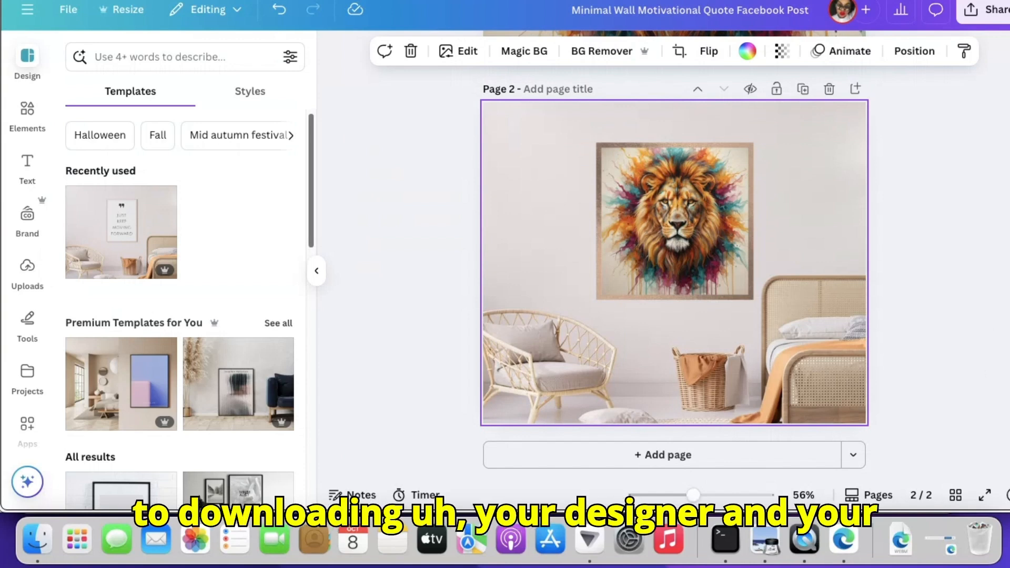
scroll(674, 263, "up", 7)
scroll(674, 274, "down", 7)
scroll(674, 273, "up", 7)
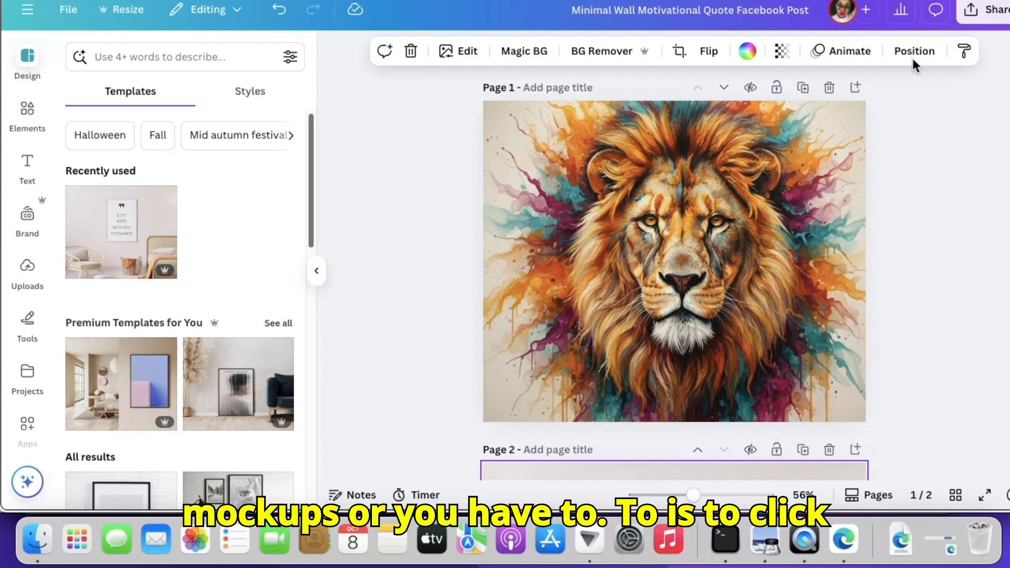
left_click(994, 21)
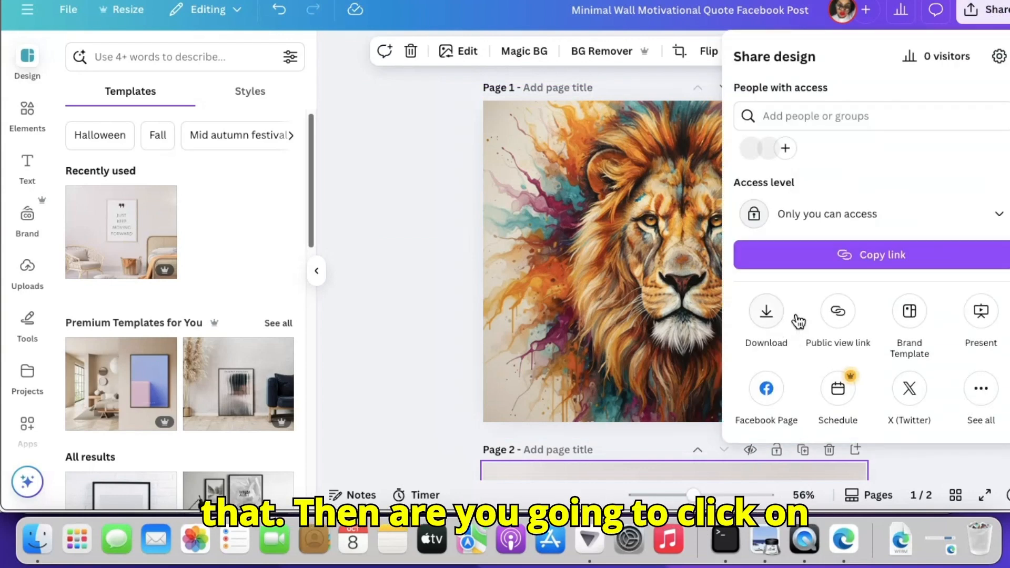
left_click(766, 313)
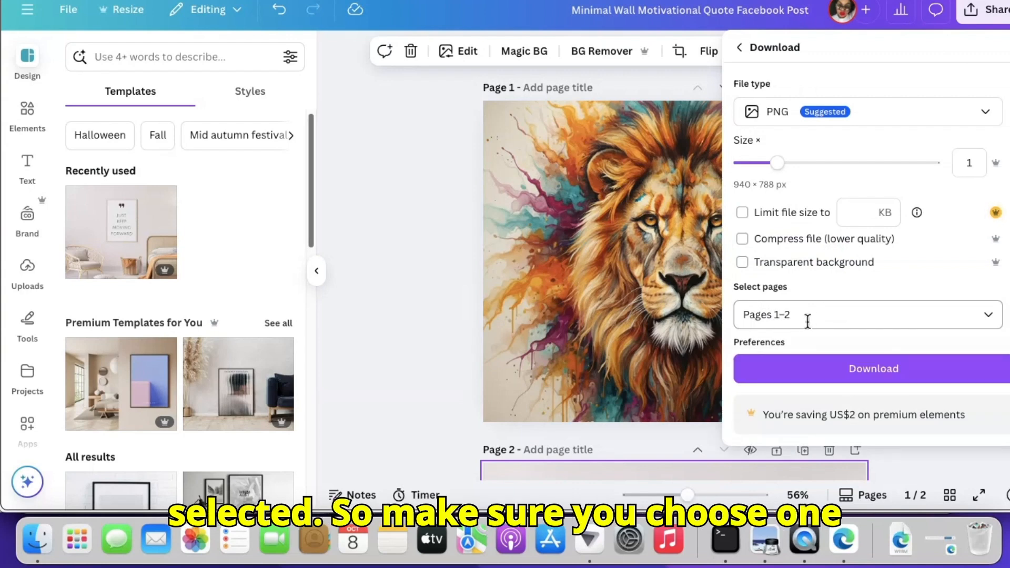
left_click(988, 318)
scroll(792, 213, "down", 1)
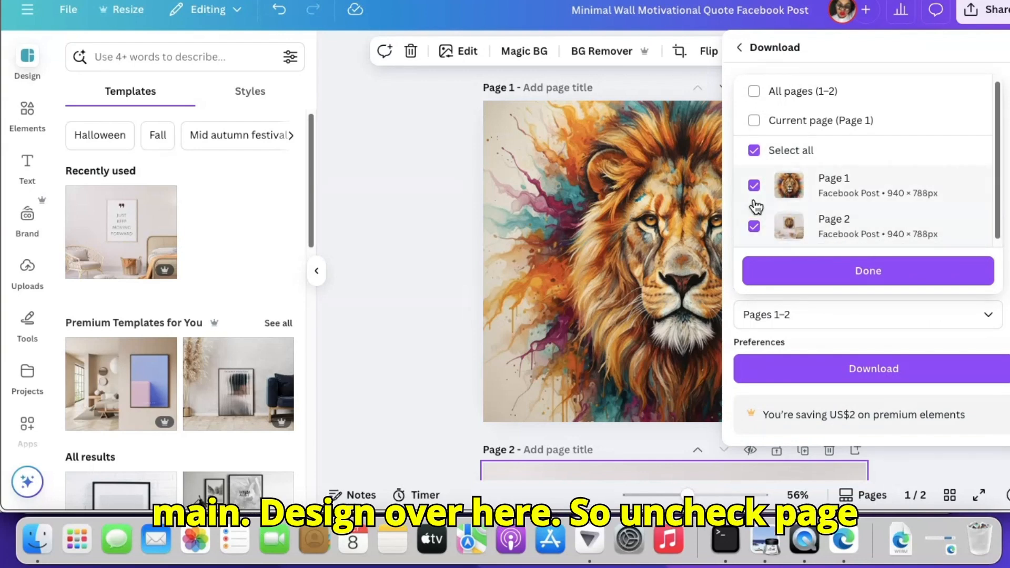
left_click(753, 227)
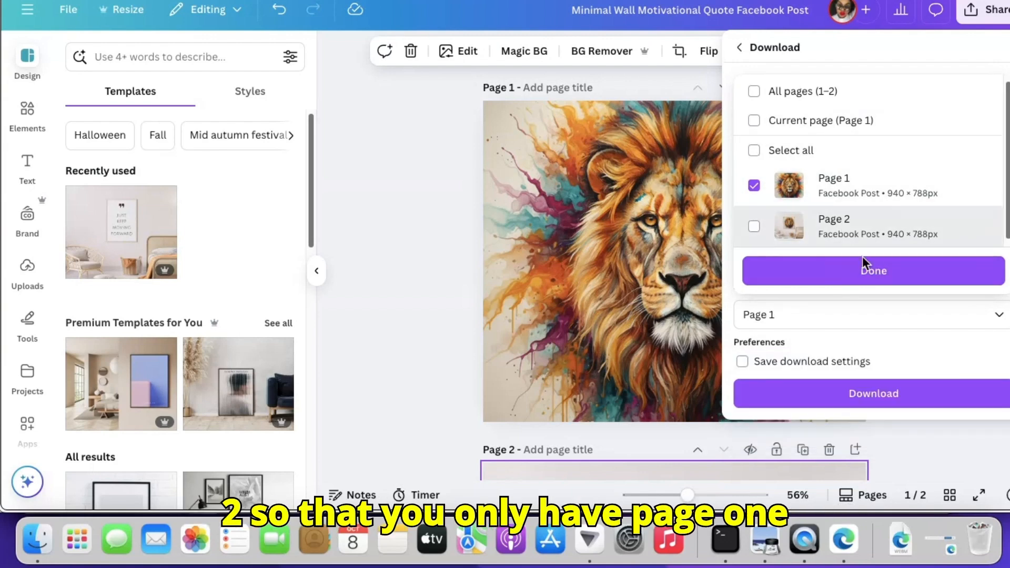
left_click(859, 278)
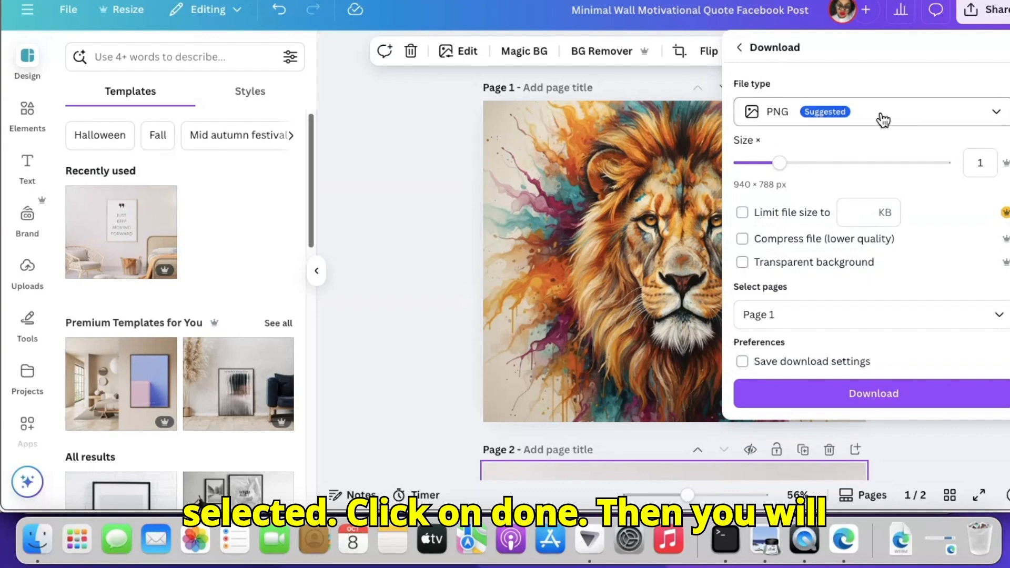
Set the file type to JPG, the size multiplier to 3.125 and the quality to 100, and download page 1
left_click(1000, 117)
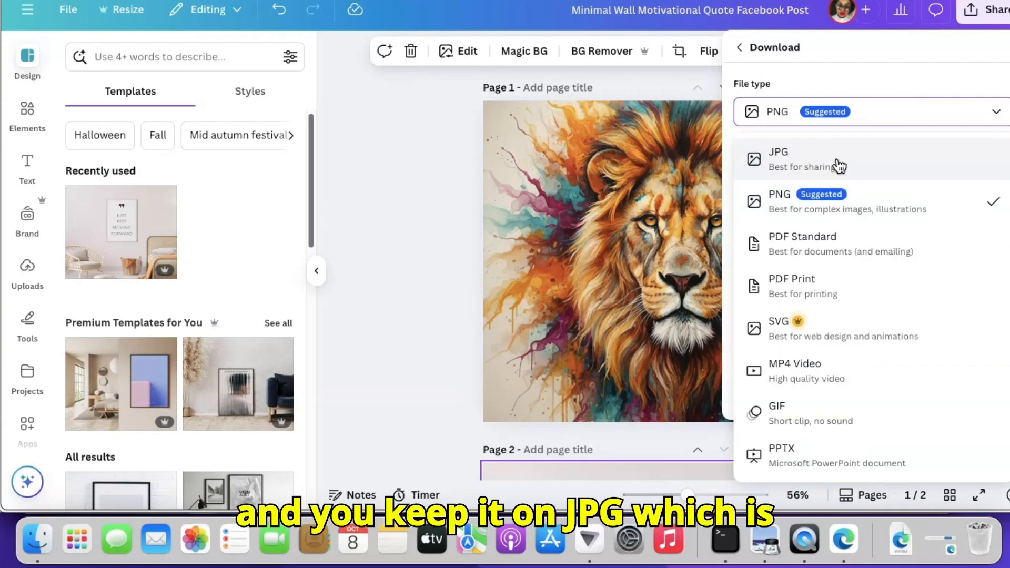
left_click(800, 165)
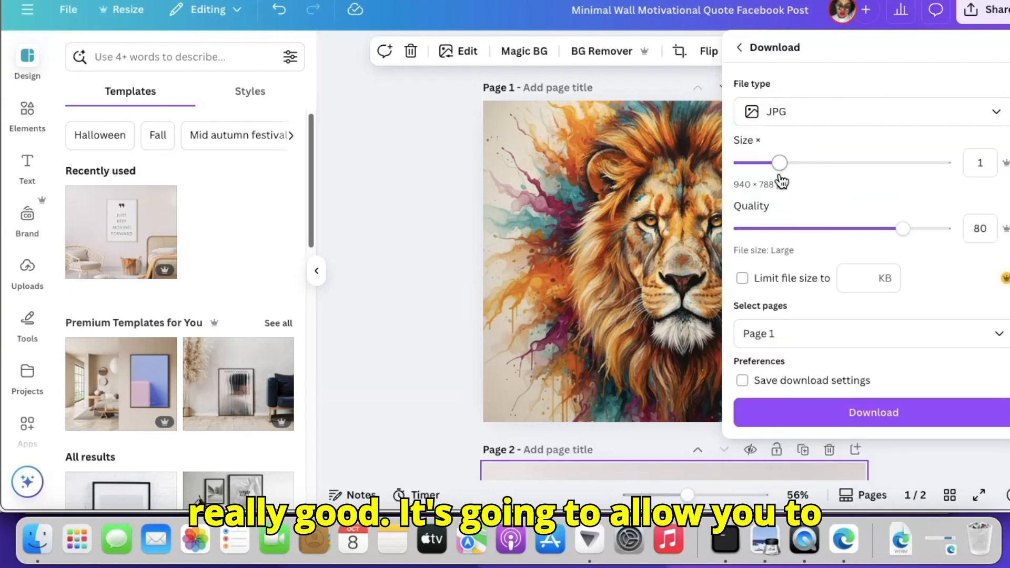
left_click_drag(781, 167, 969, 157)
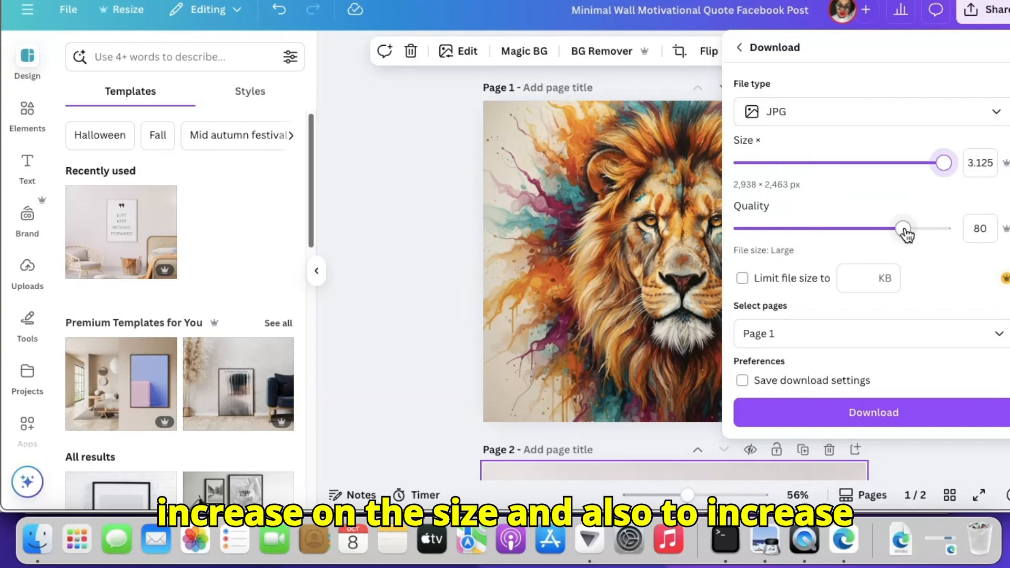
left_click_drag(902, 230, 992, 230)
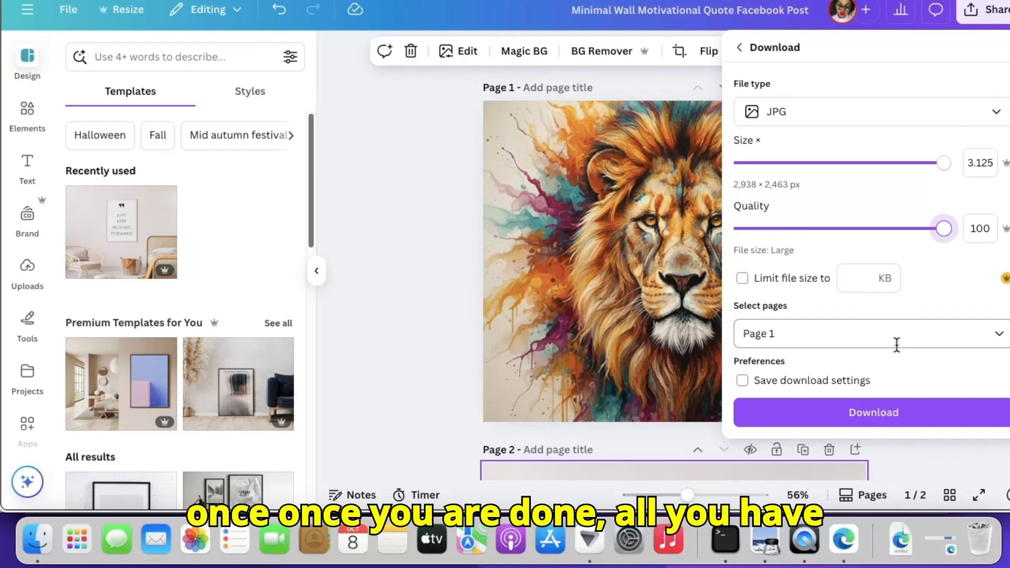
left_click(909, 418)
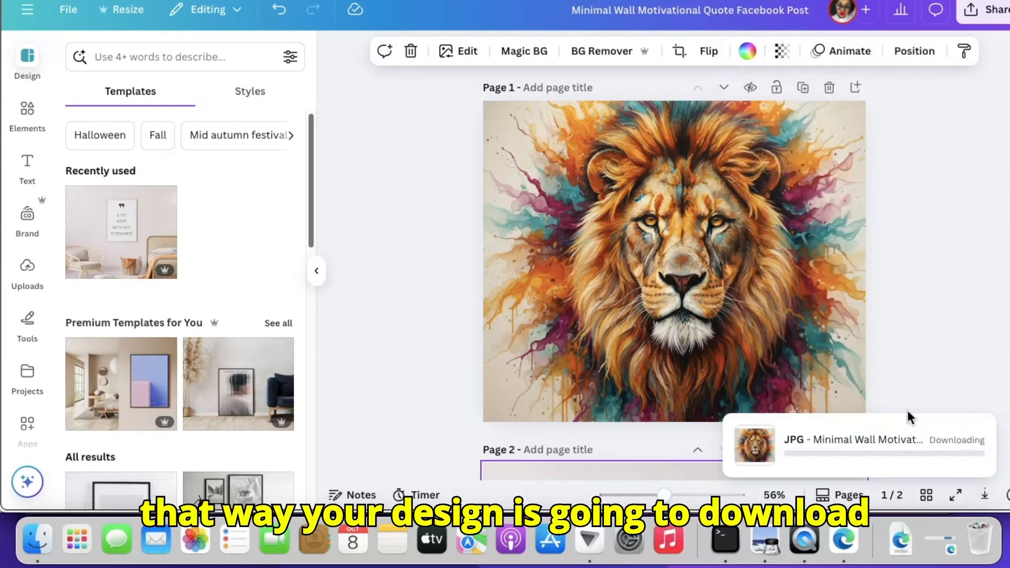